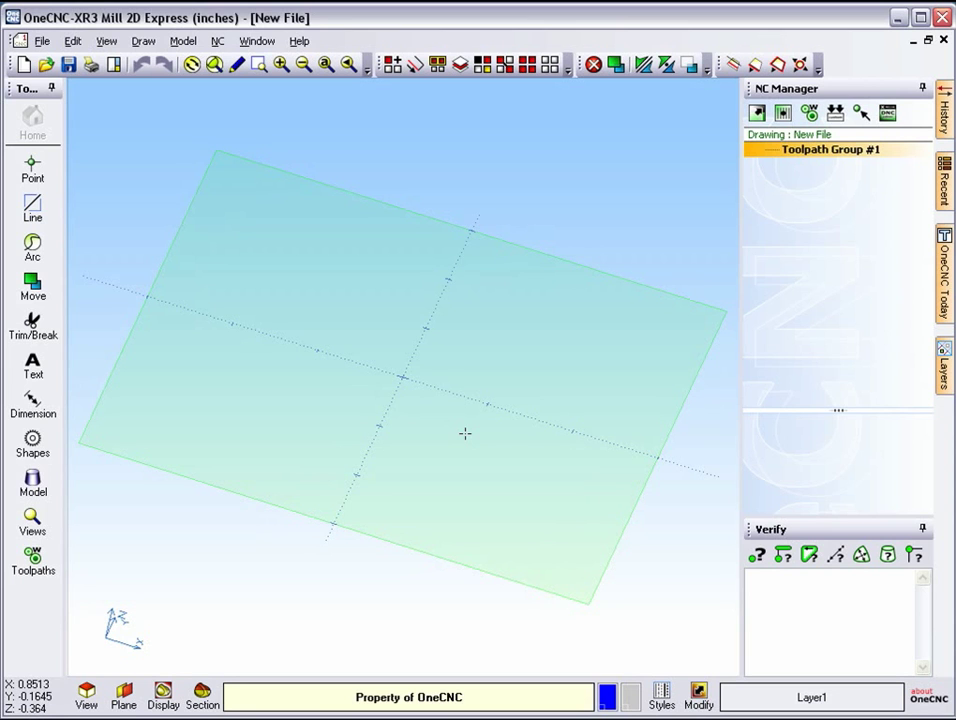
Orbit the view of the empty new drawing's work plane
middle_click_drag(420, 378, 379, 308)
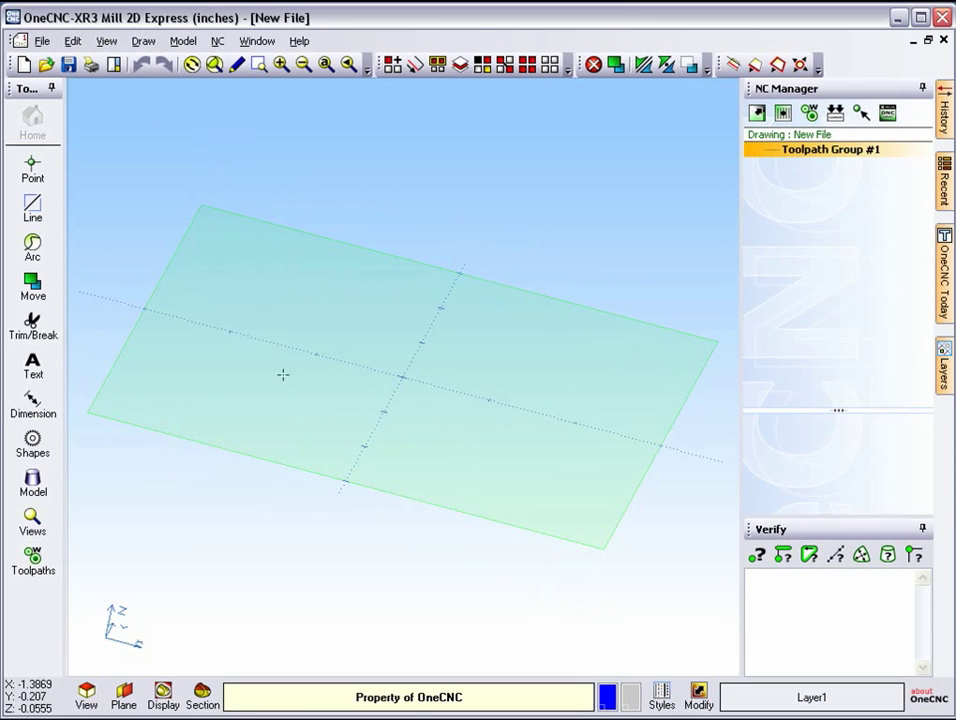
Open mill express pocket.STP from the Desktop, filtering Files of type to Step Files
left_click(40, 41)
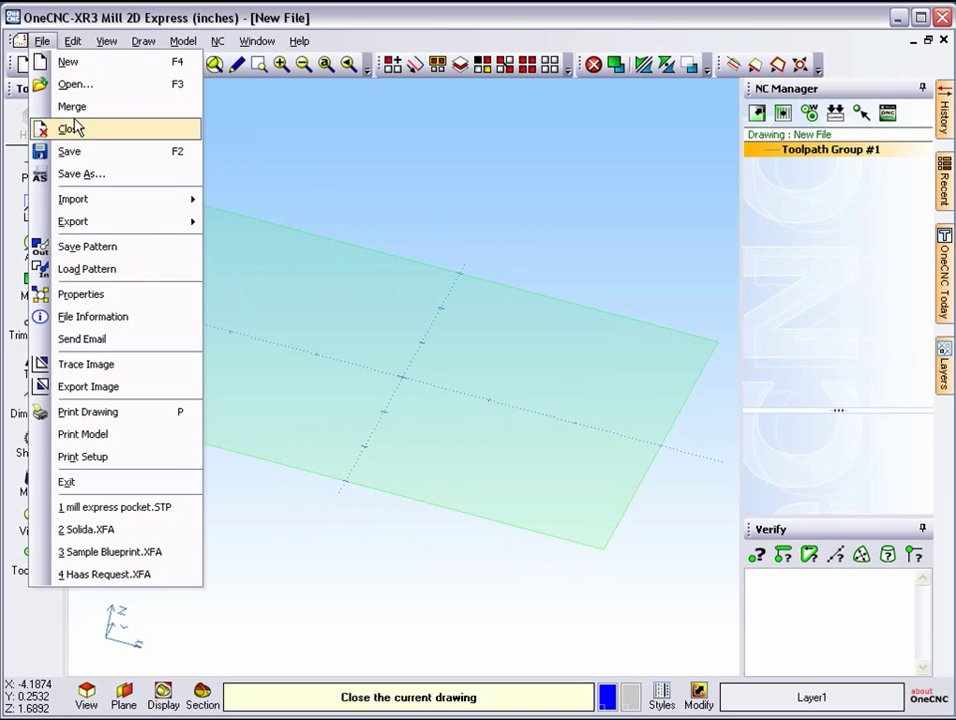
left_click(80, 85)
left_click(479, 211)
left_click(479, 211)
left_click(479, 211)
left_click(479, 211)
left_click(479, 211)
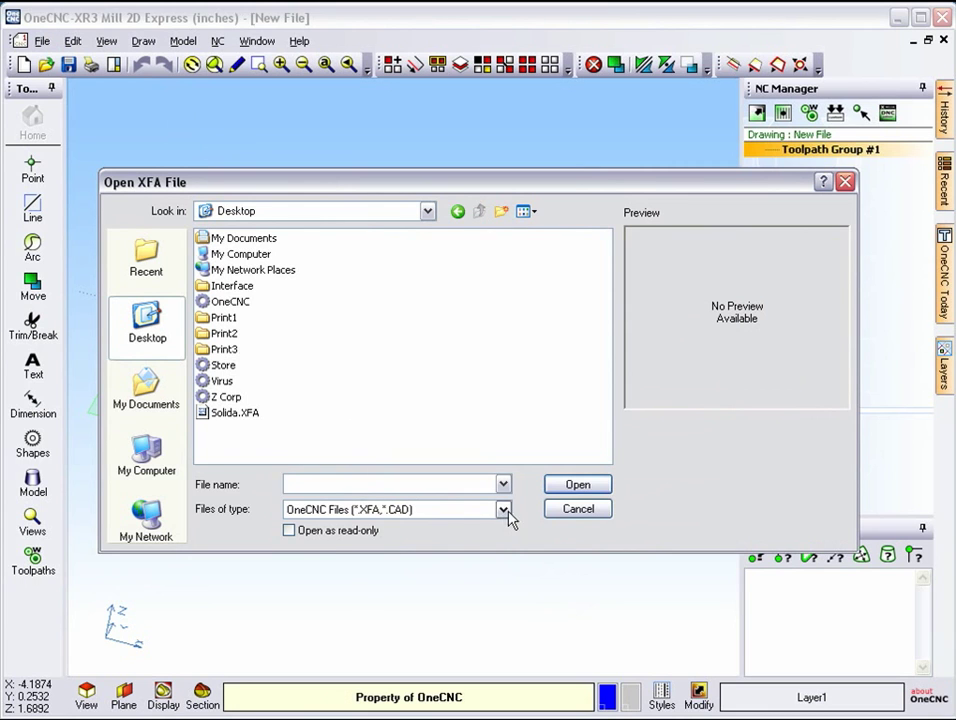
left_click(504, 510)
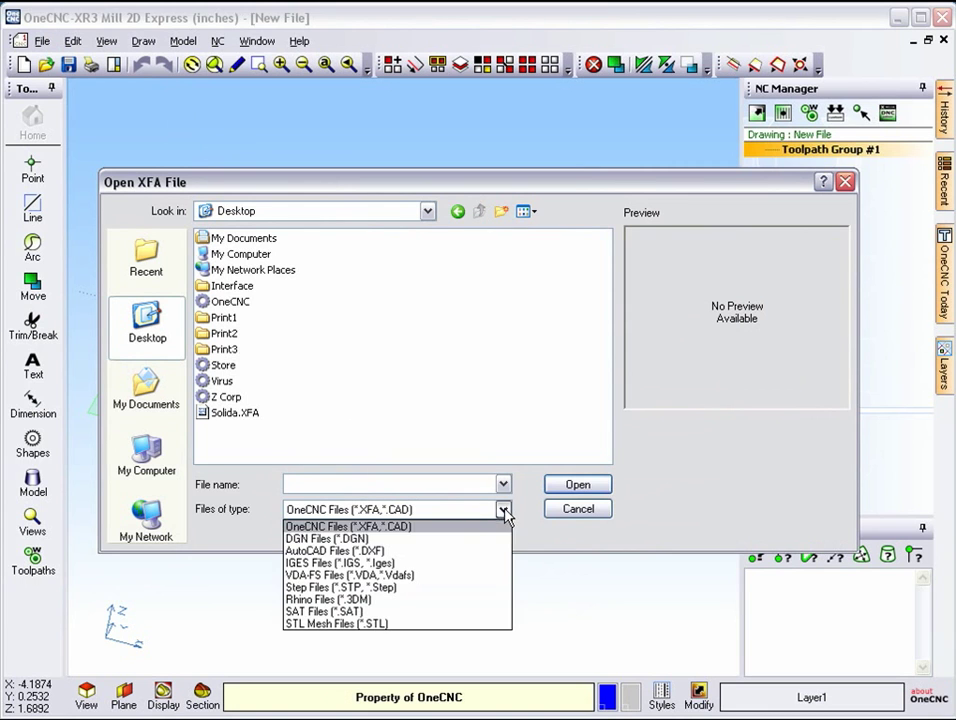
left_click(376, 587)
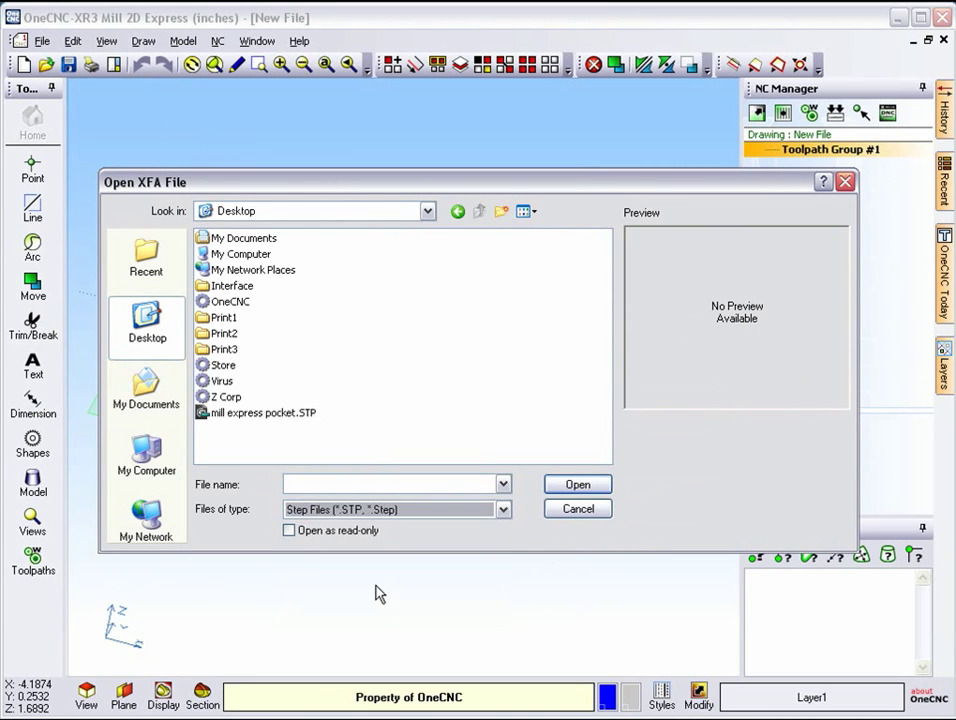
double_click(245, 414)
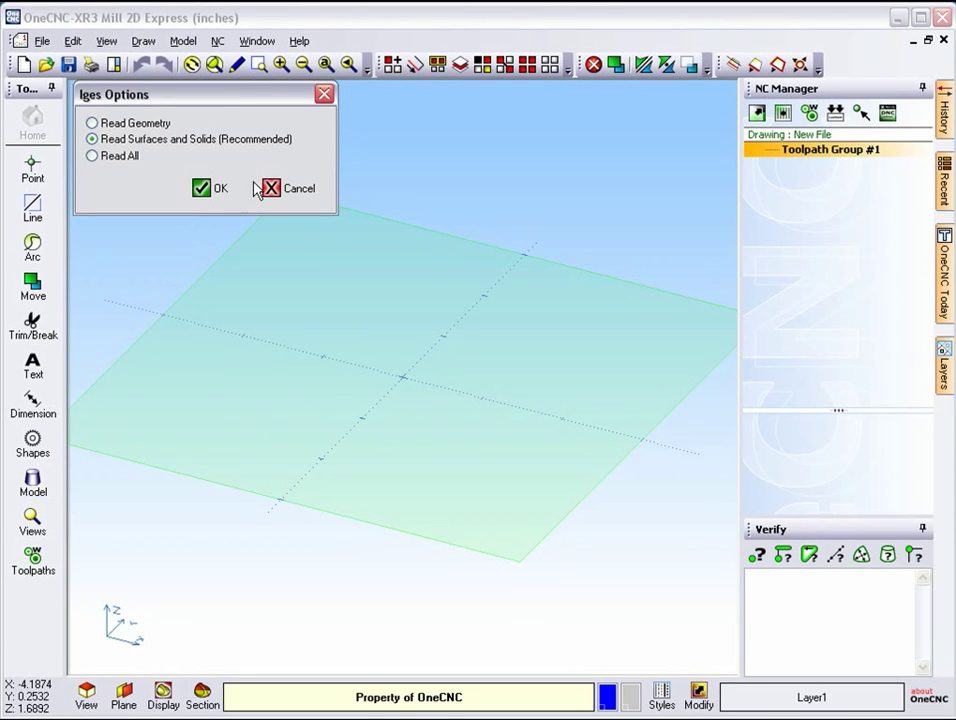
left_click_drag(218, 105, 214, 104)
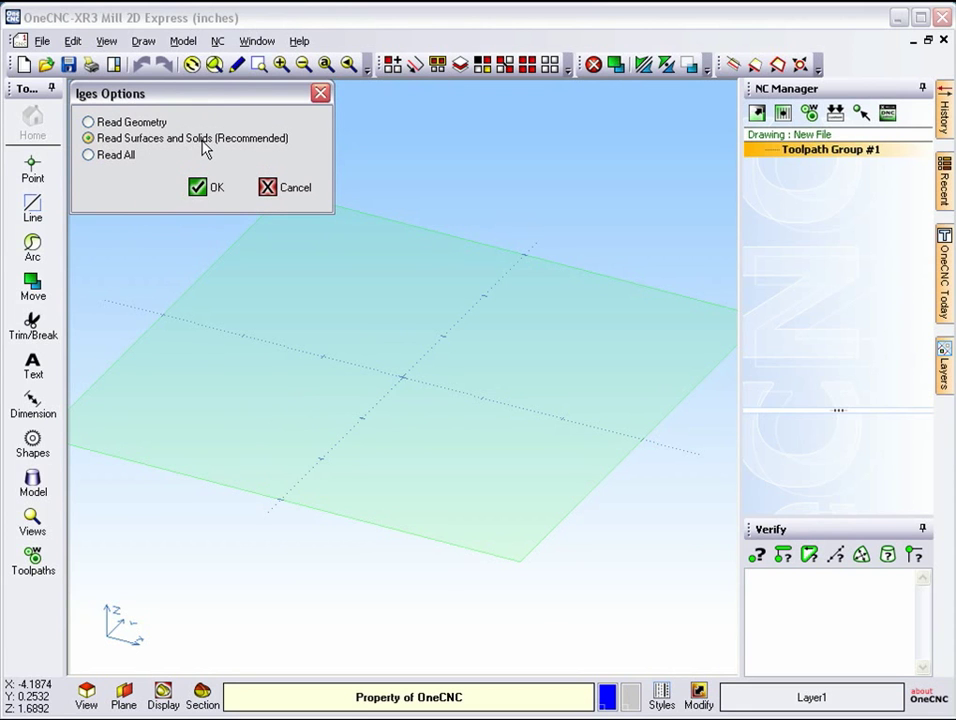
Import as surfaces and solids, close the finished import report, and view the blue part
left_click(198, 189)
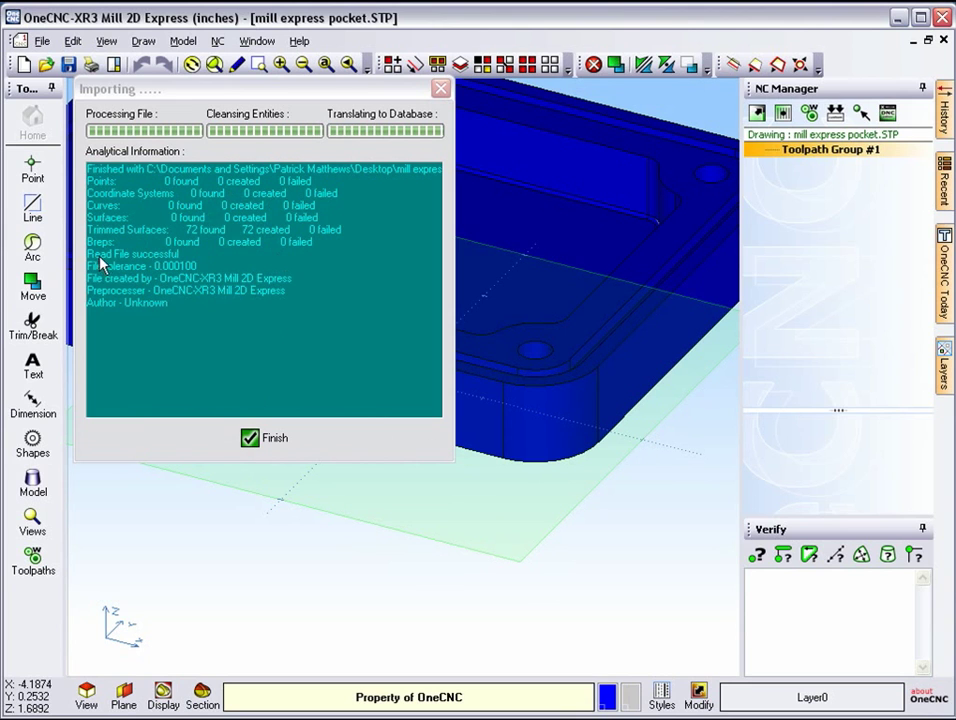
left_click(248, 440)
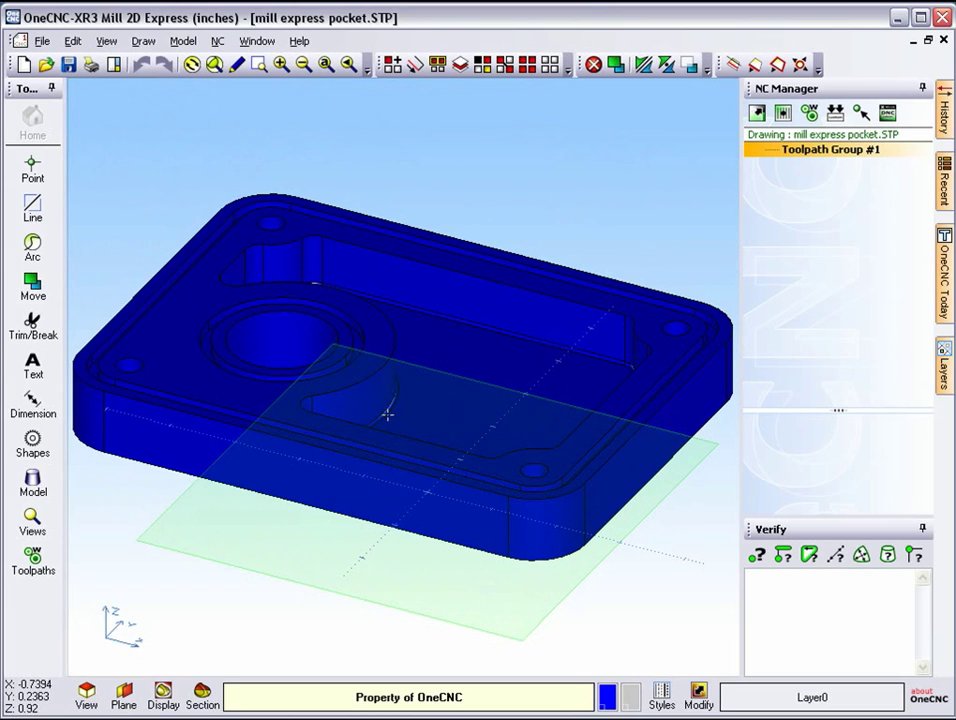
mouse_move(395, 405)
middle_mouse_down()
mouse_move(373, 371)
mouse_move(337, 492)
mouse_move(442, 391)
mouse_move(448, 397)
mouse_move(391, 391)
mouse_move(357, 476)
mouse_move(437, 437)
mouse_move(390, 487)
mouse_move(390, 414)
middle_mouse_up()
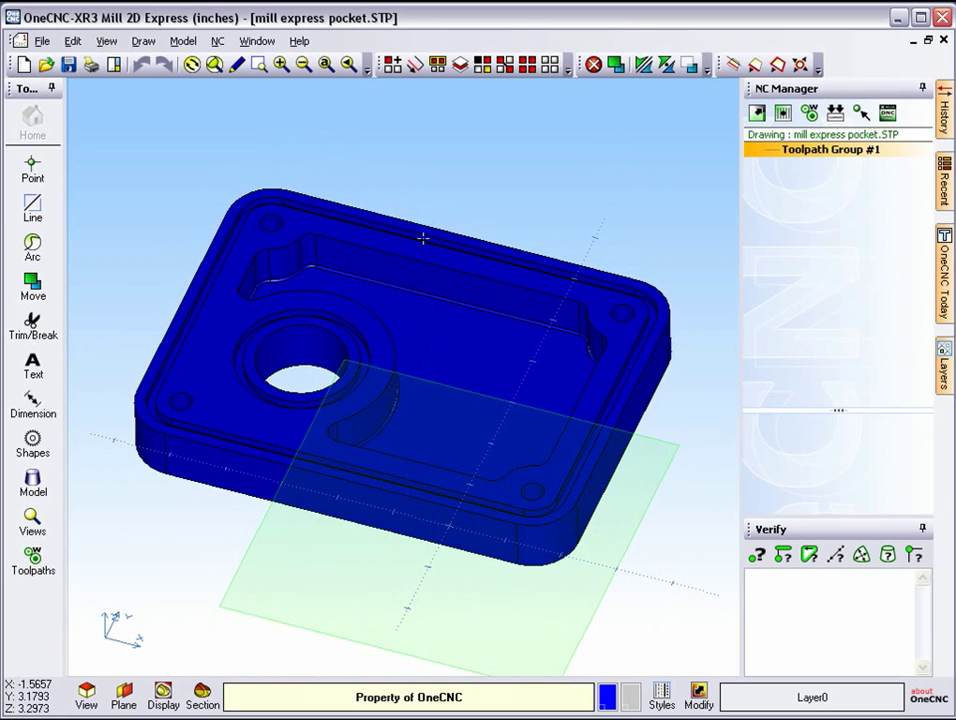
Select the whole pocket part and change its colour attribute to gold
left_click(527, 68)
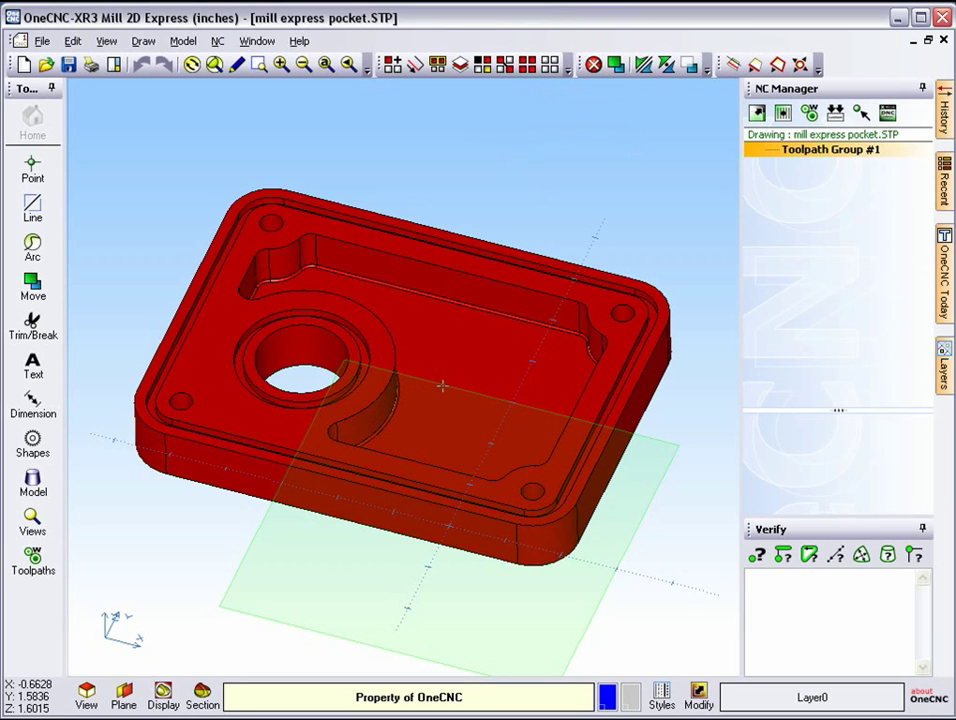
left_click(551, 66)
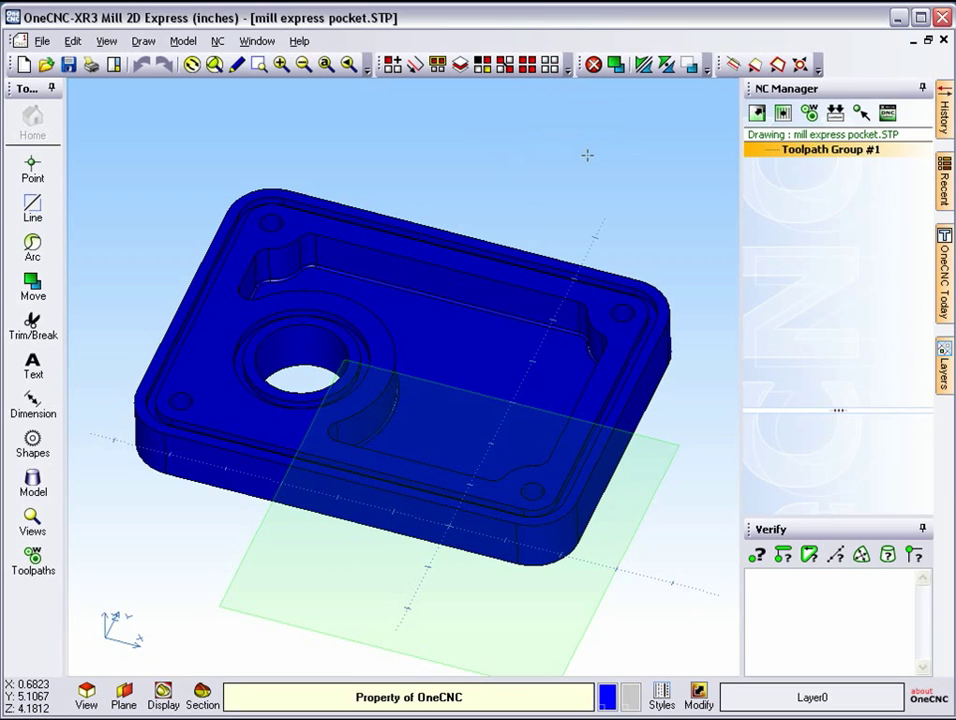
key("ctrl+a")
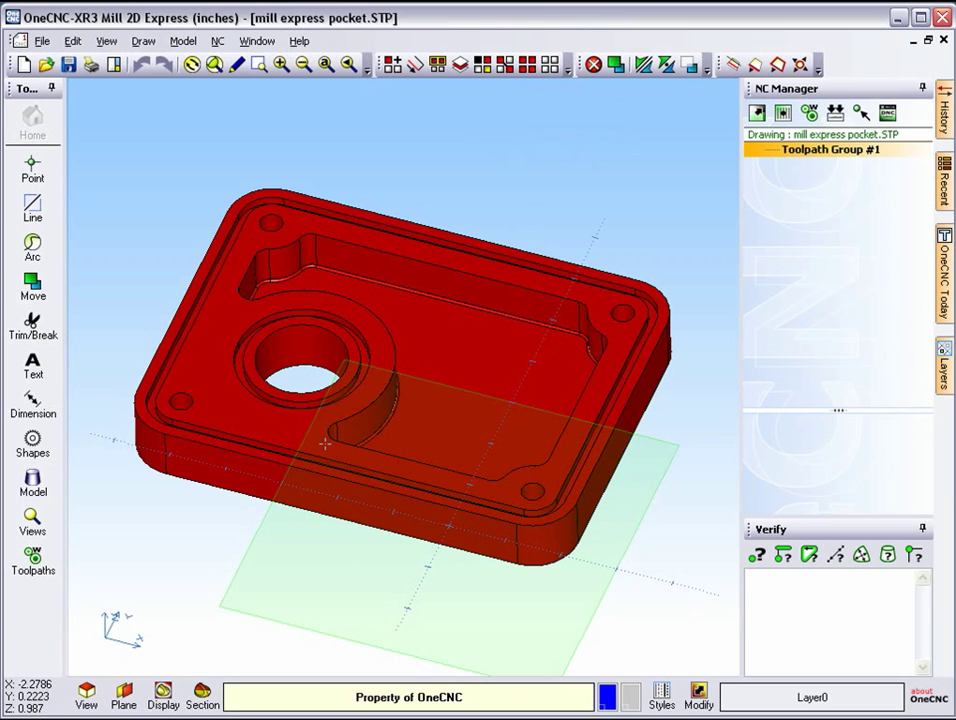
left_click(698, 696)
left_click(210, 146)
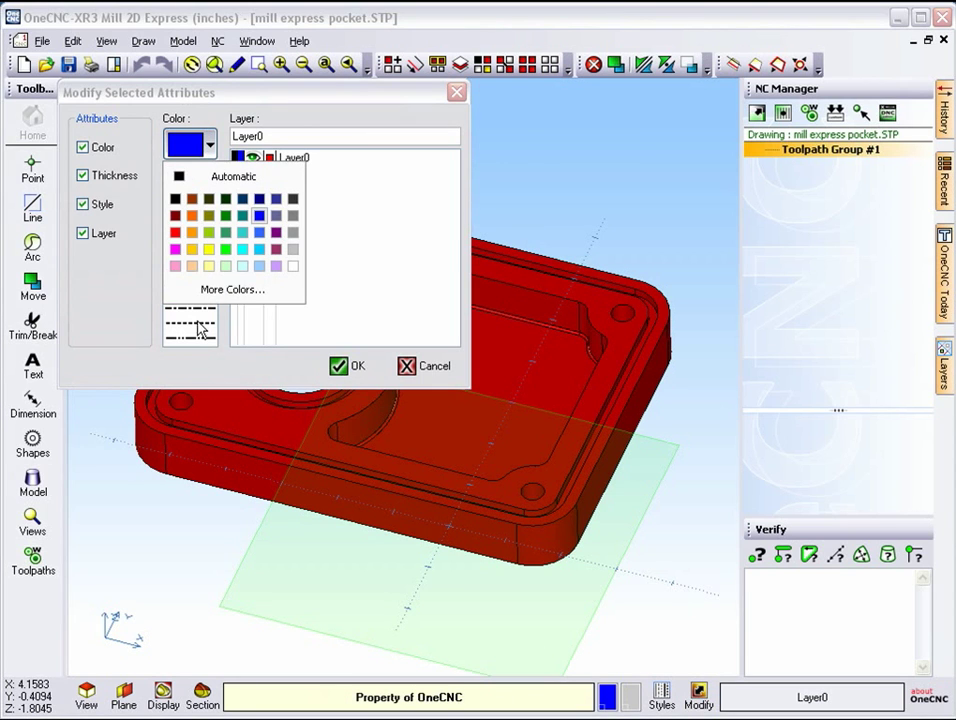
left_click(195, 250)
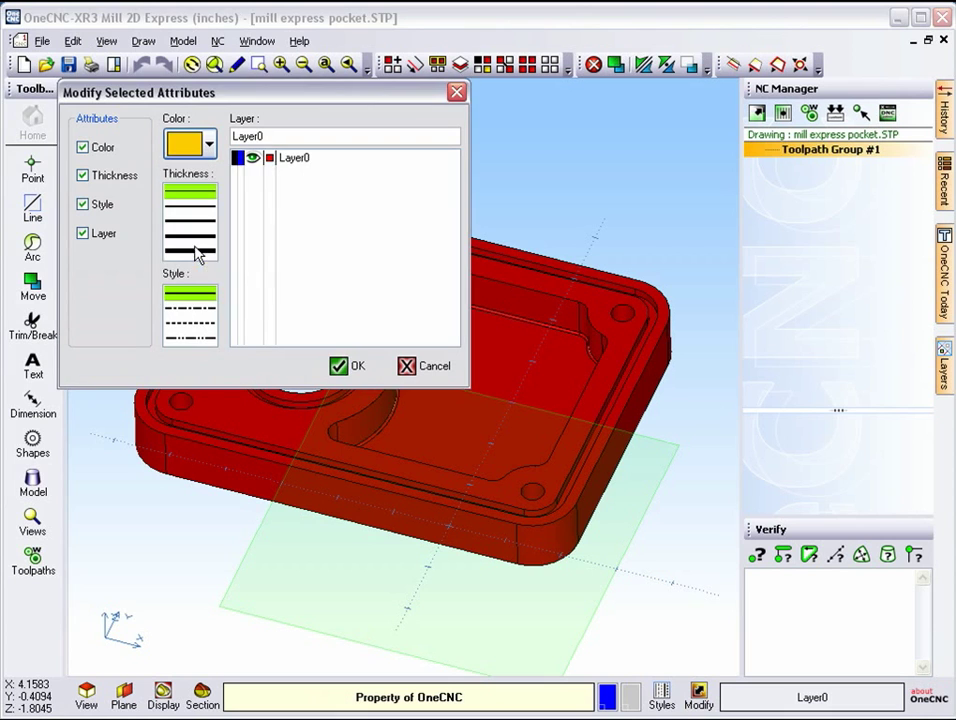
left_click(340, 367)
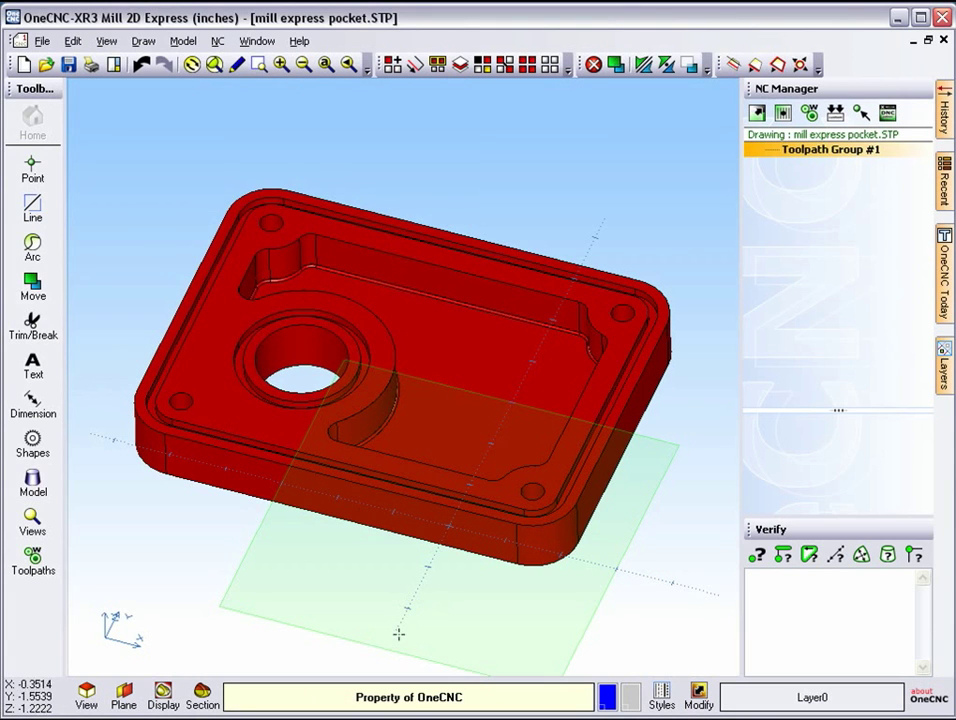
Deselect all, then turn off the work plane's Display setting so only the gold part shows
left_click(549, 64)
middle_click_drag(470, 200, 540, 235)
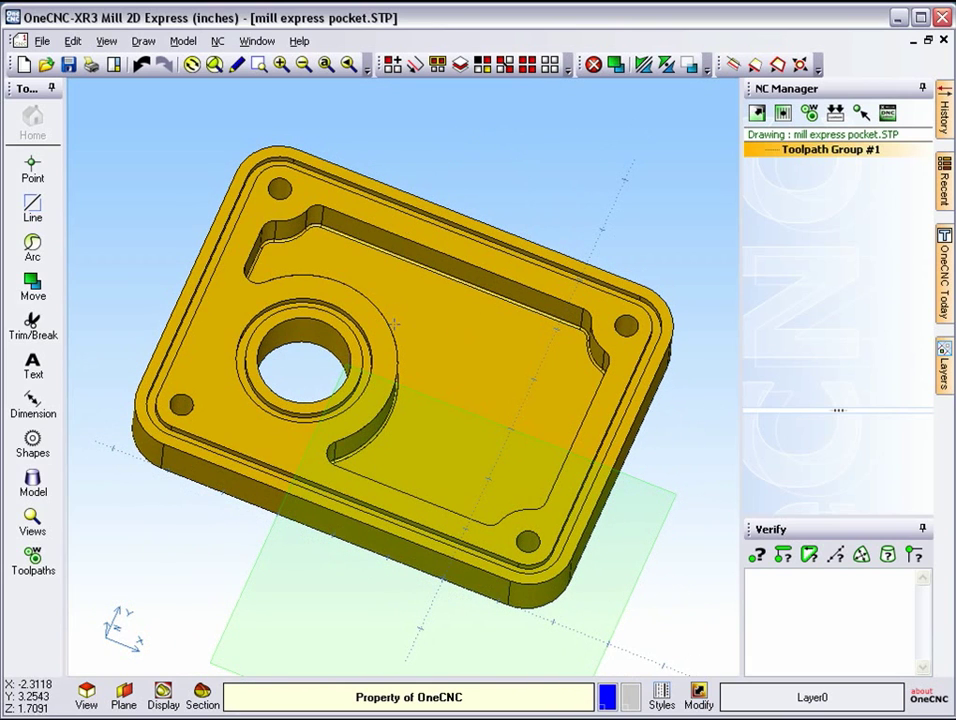
middle_click_drag(364, 278, 382, 220)
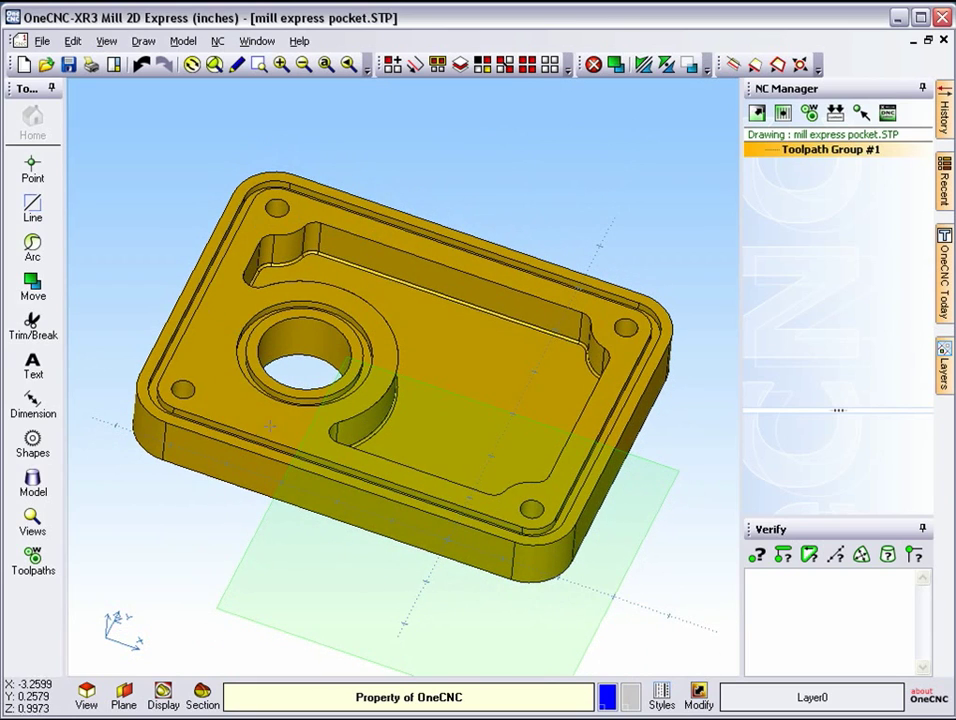
middle_click_drag(300, 424, 400, 414)
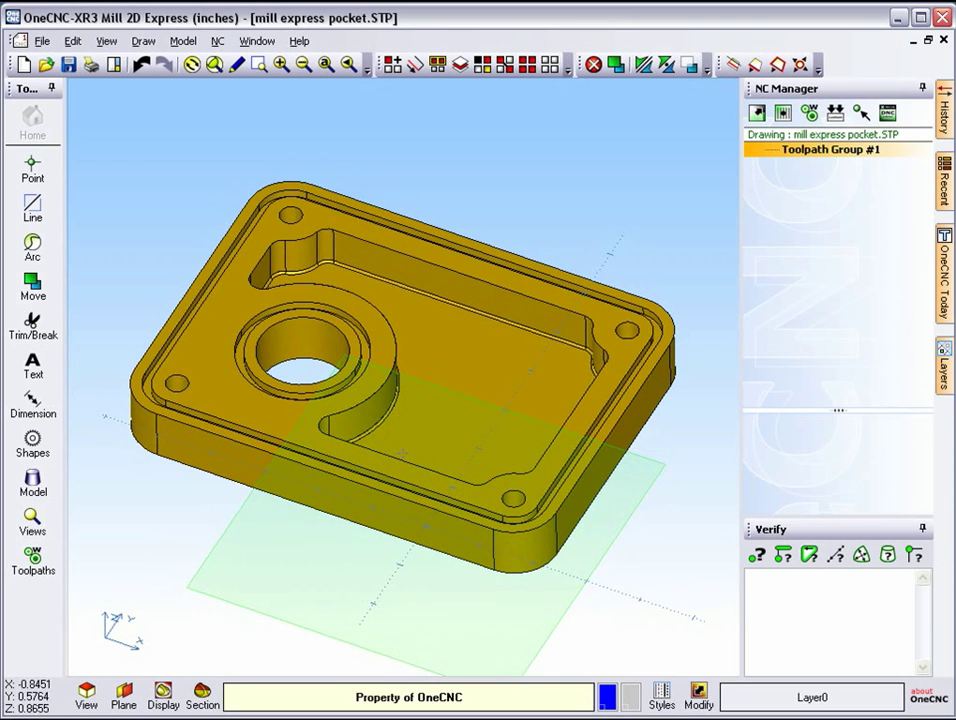
middle_click_drag(437, 549, 388, 448)
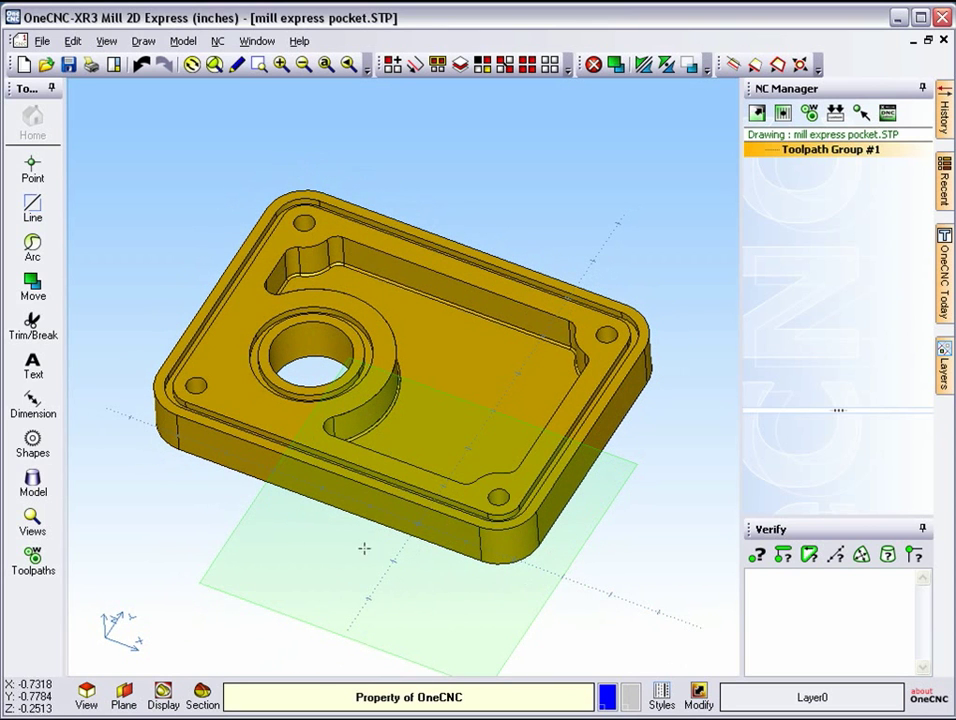
left_click(124, 697)
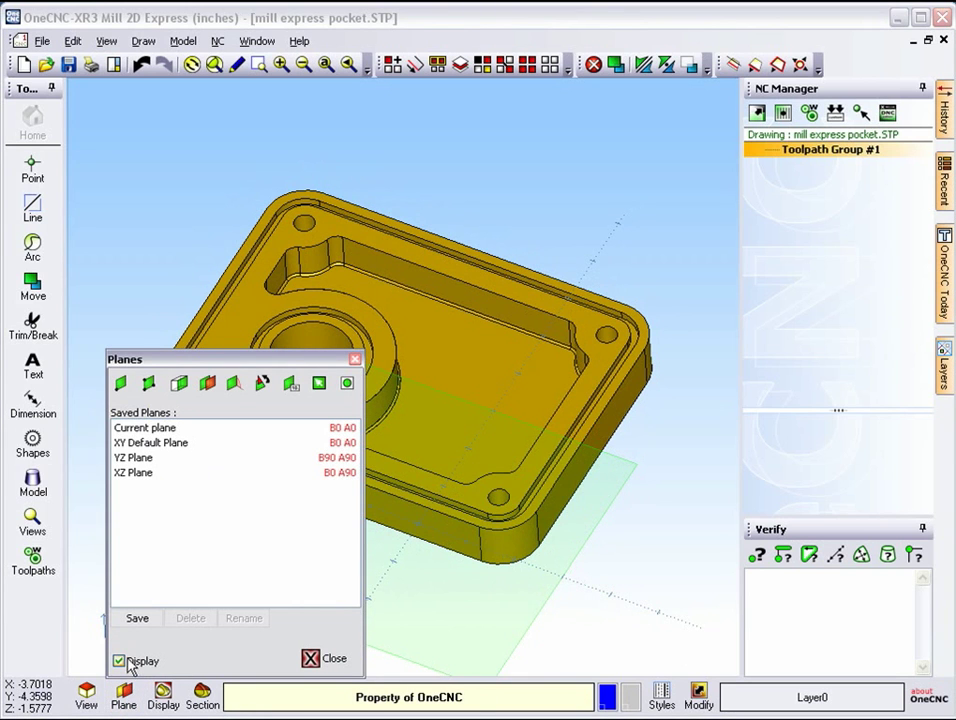
left_click(119, 661)
left_click(310, 658)
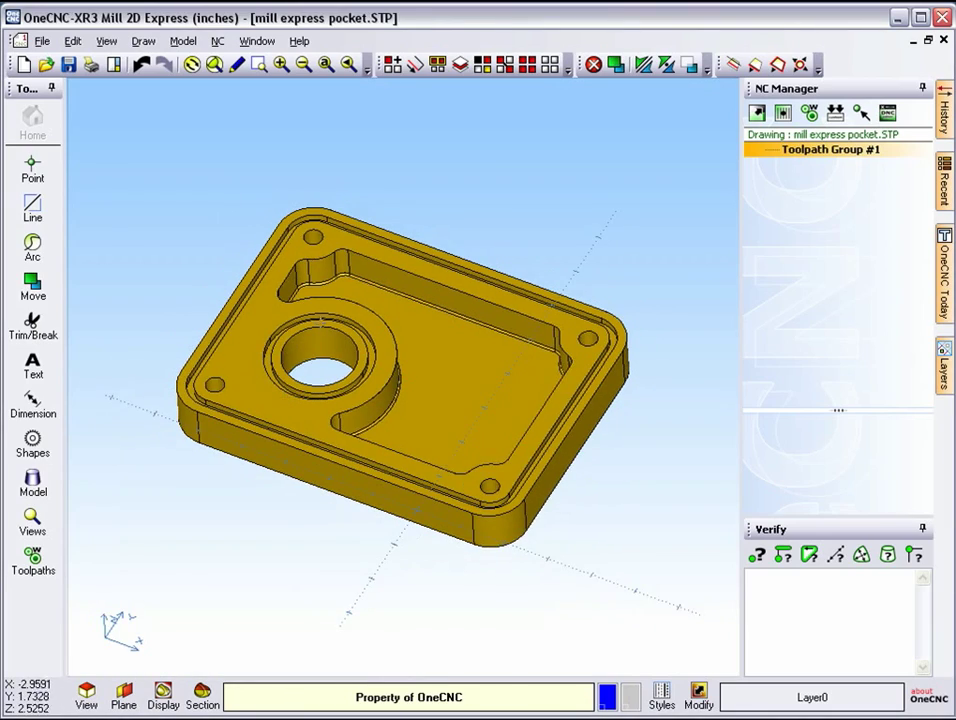
Start Extract an edge and zoom the view onto the pocket's long top wall edge
middle_click_drag(280, 314, 341, 341)
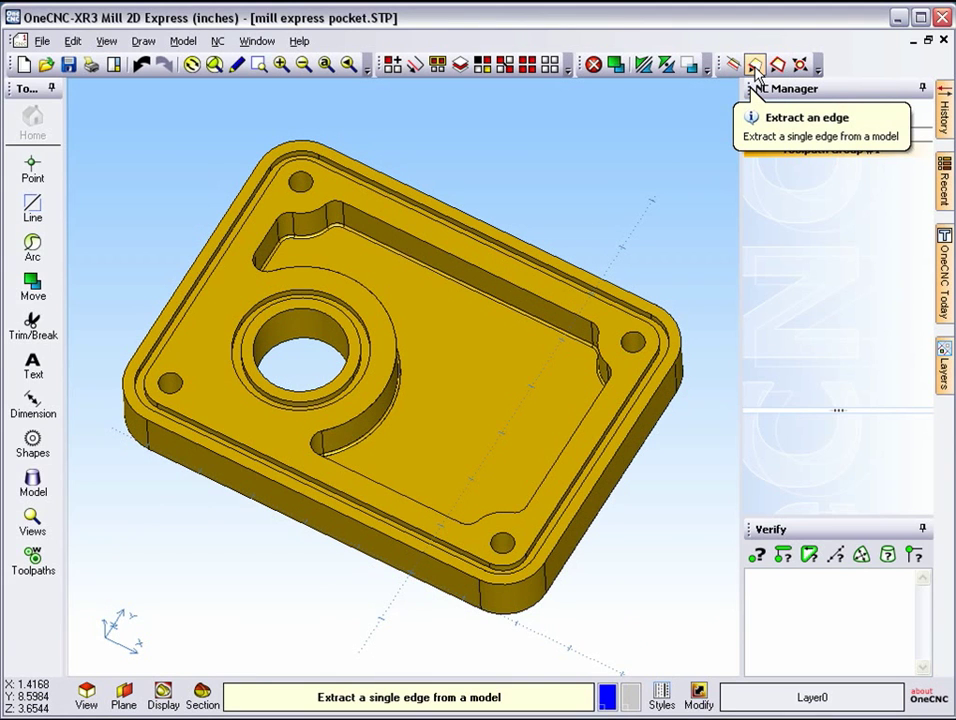
left_click(755, 67)
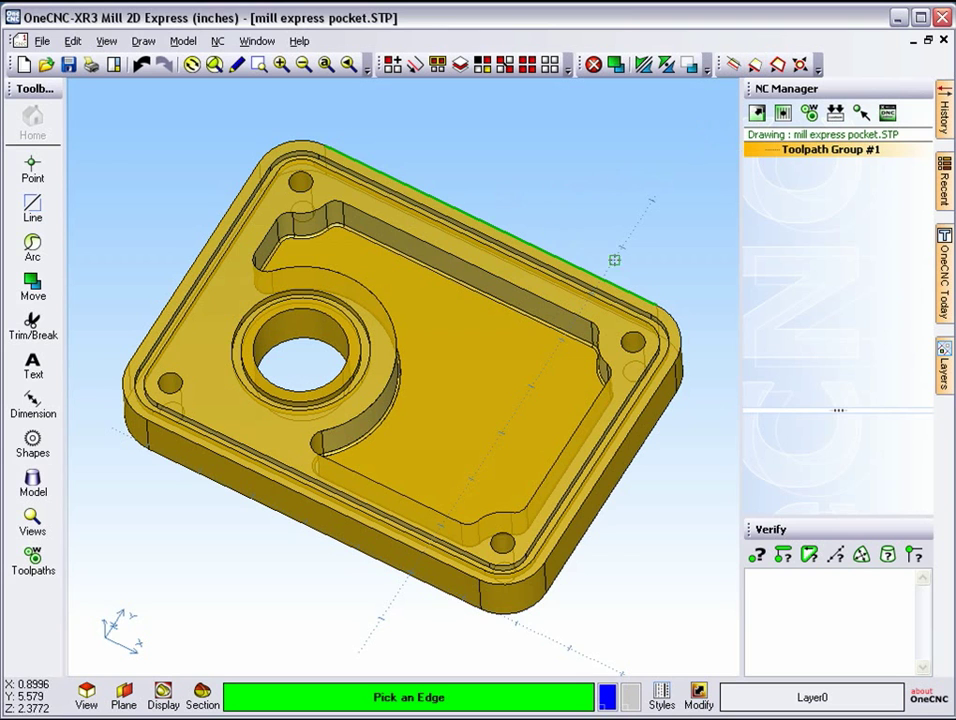
scroll(405, 360, "up", 2)
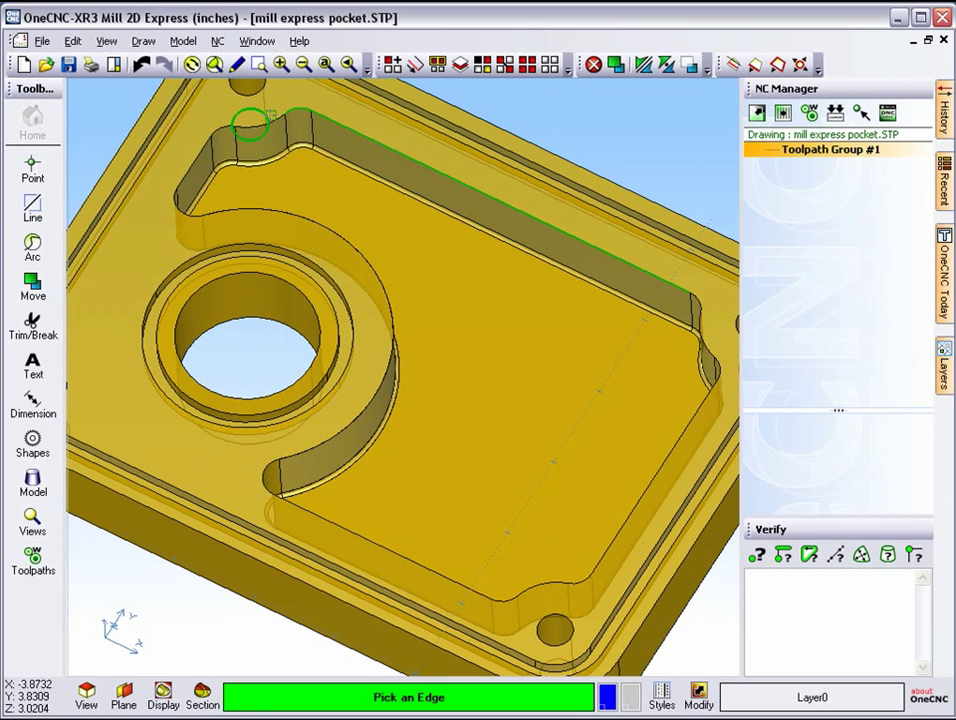
scroll(273, 116, "up", 3)
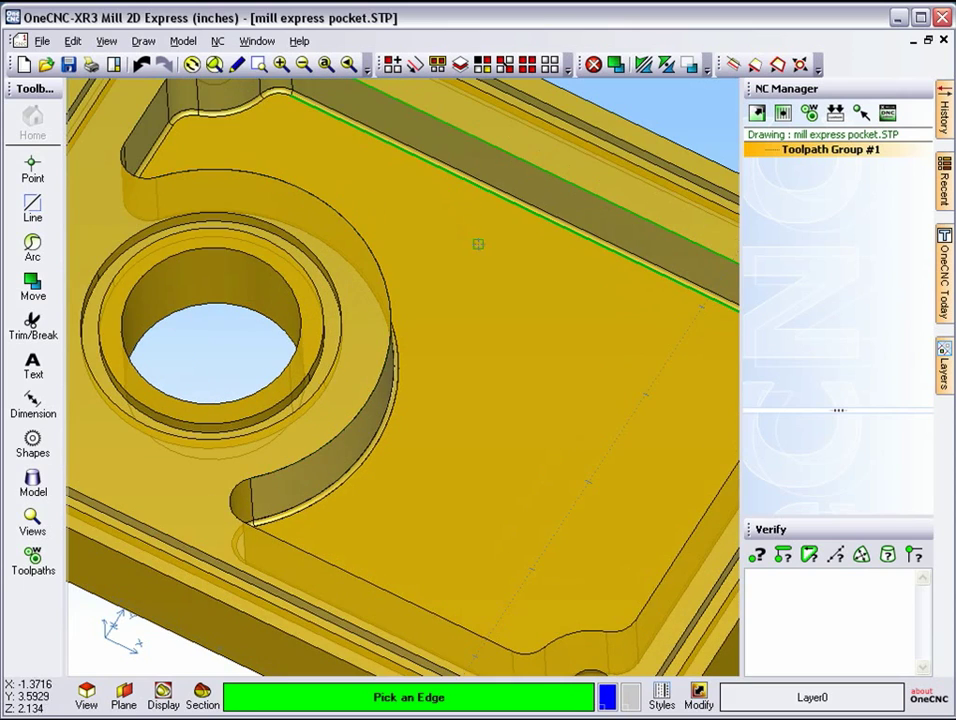
middle_click_drag(478, 244, 437, 380)
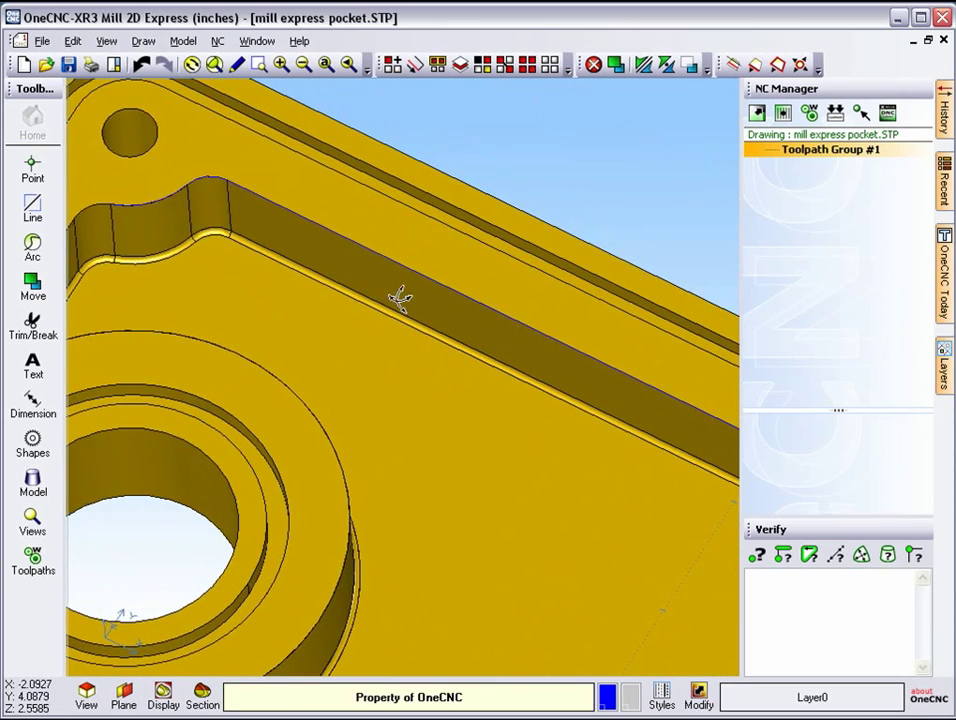
middle_click_drag(400, 298, 363, 269)
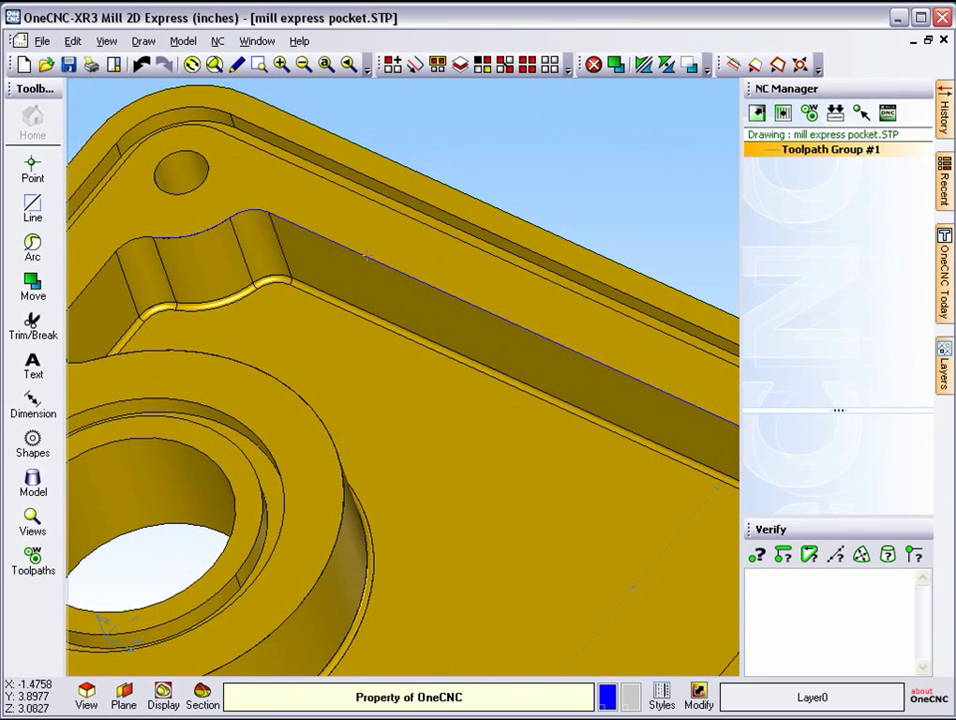
scroll(363, 288, "down", 5)
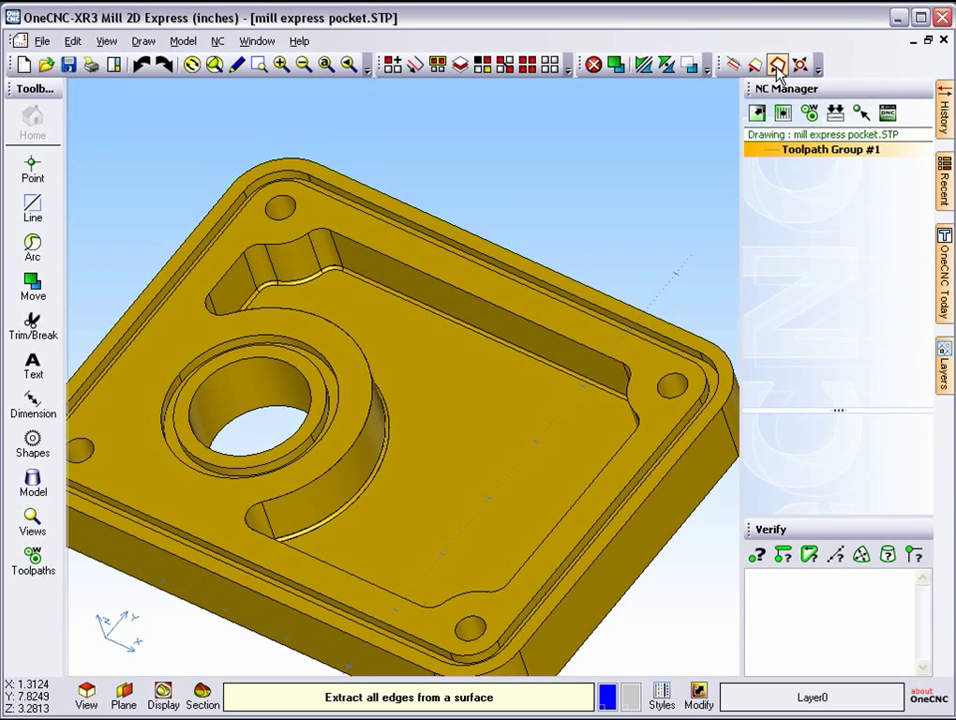
Extract all edges of the part's top face with Extract surface edges
left_click(778, 66)
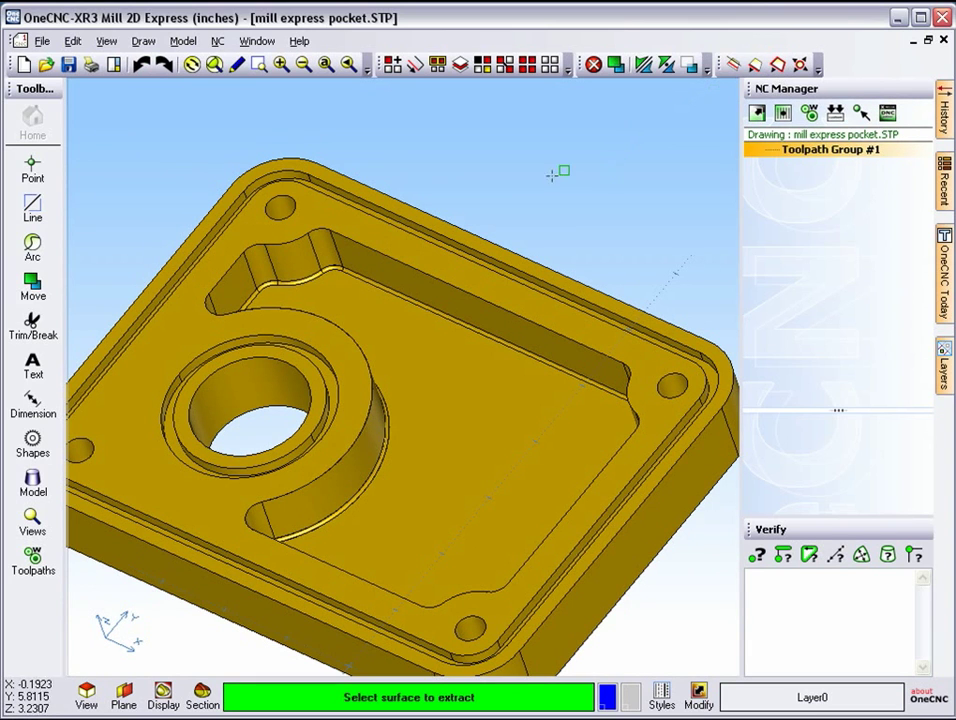
left_click(495, 232)
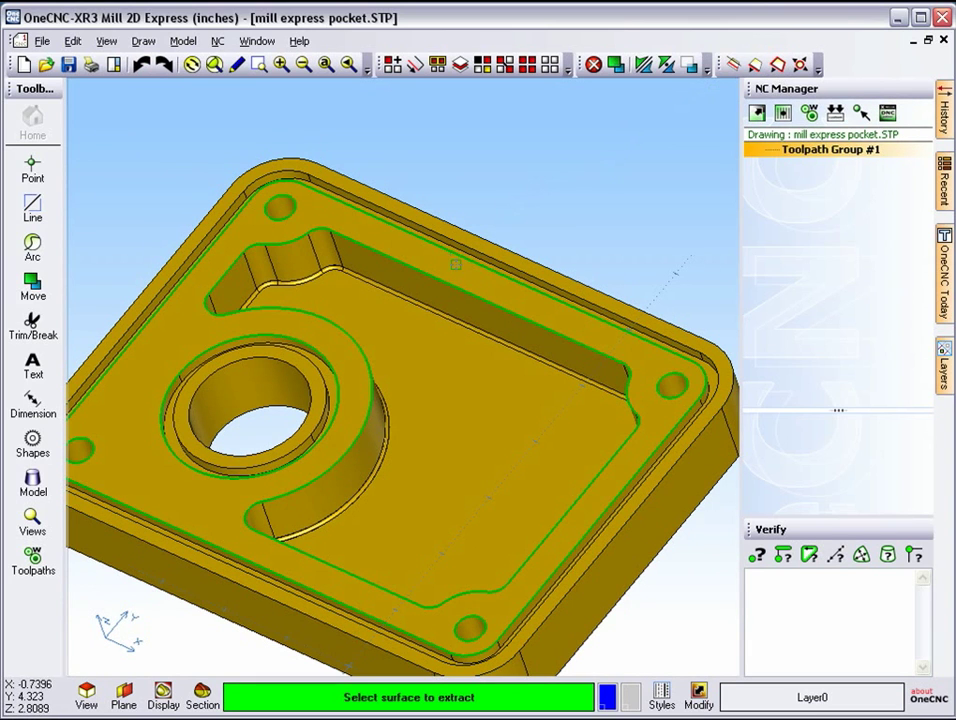
right_click(455, 264)
middle_click_drag(455, 264, 580, 170)
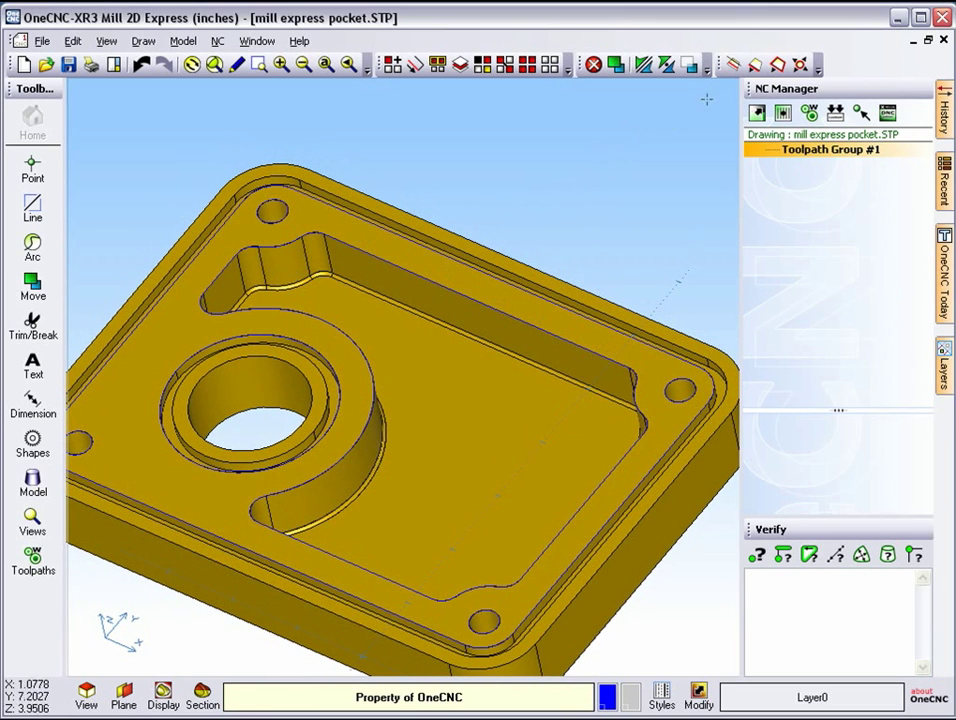
Extract the outer rim surface's edges and check the result
left_click(776, 66)
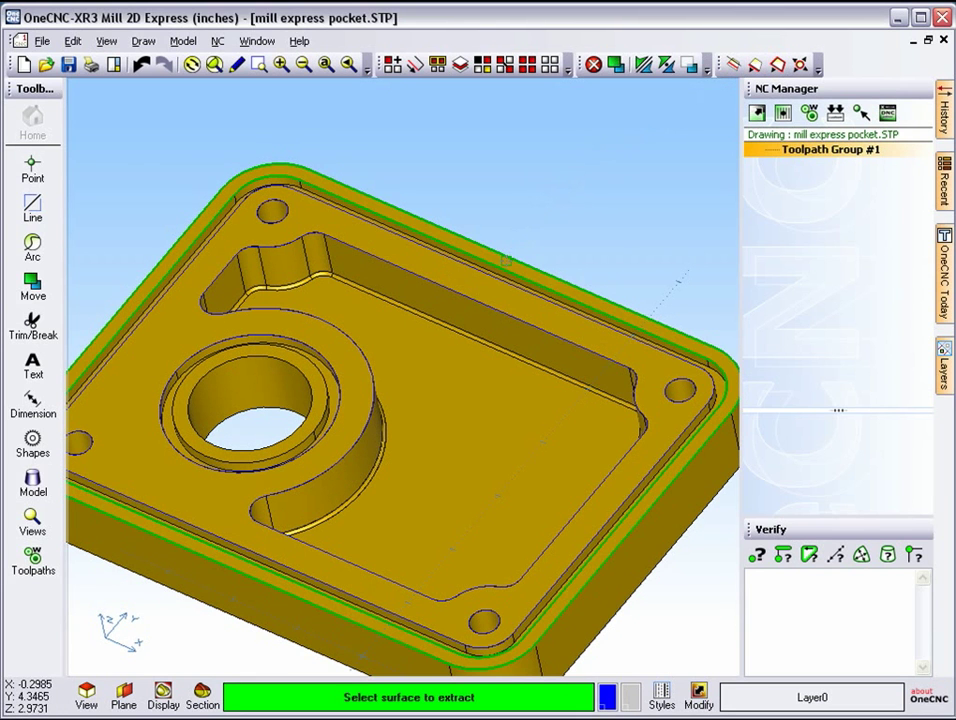
key("Escape")
middle_click_drag(542, 192, 455, 267)
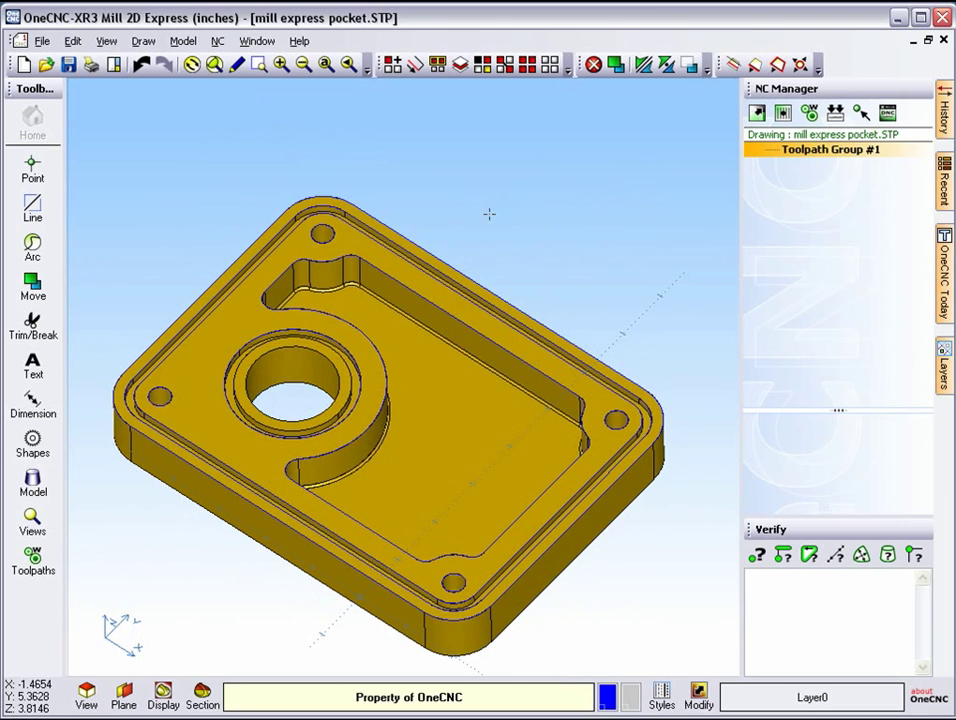
Switch to the F5 top view and zoom in on the part's top-left corner
scroll(488, 213, "up", 1)
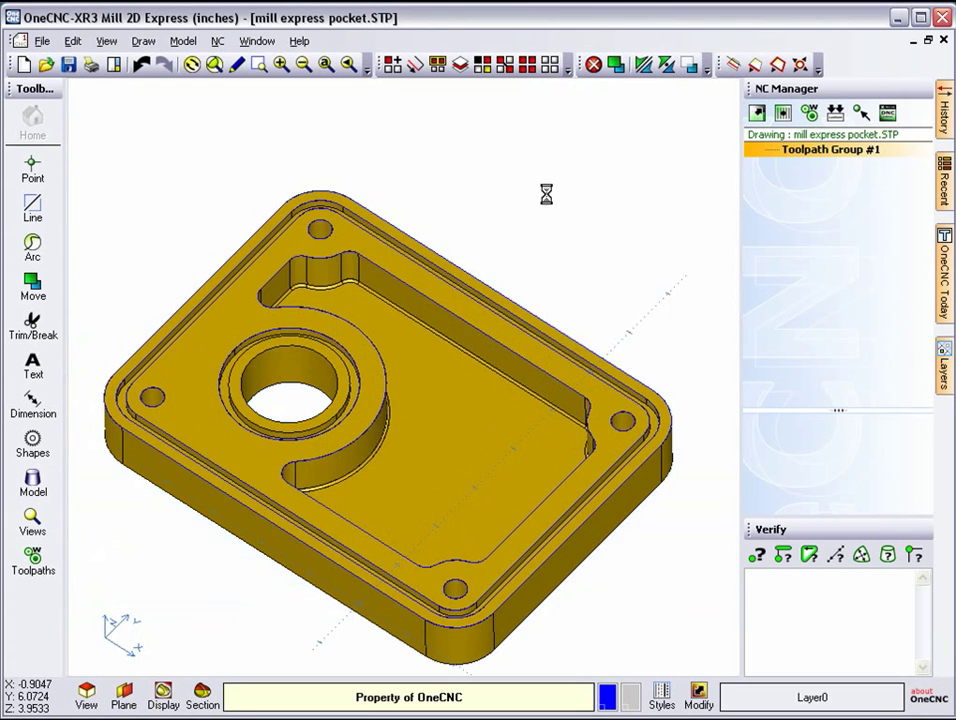
key("F5")
scroll(491, 235, "down", 3)
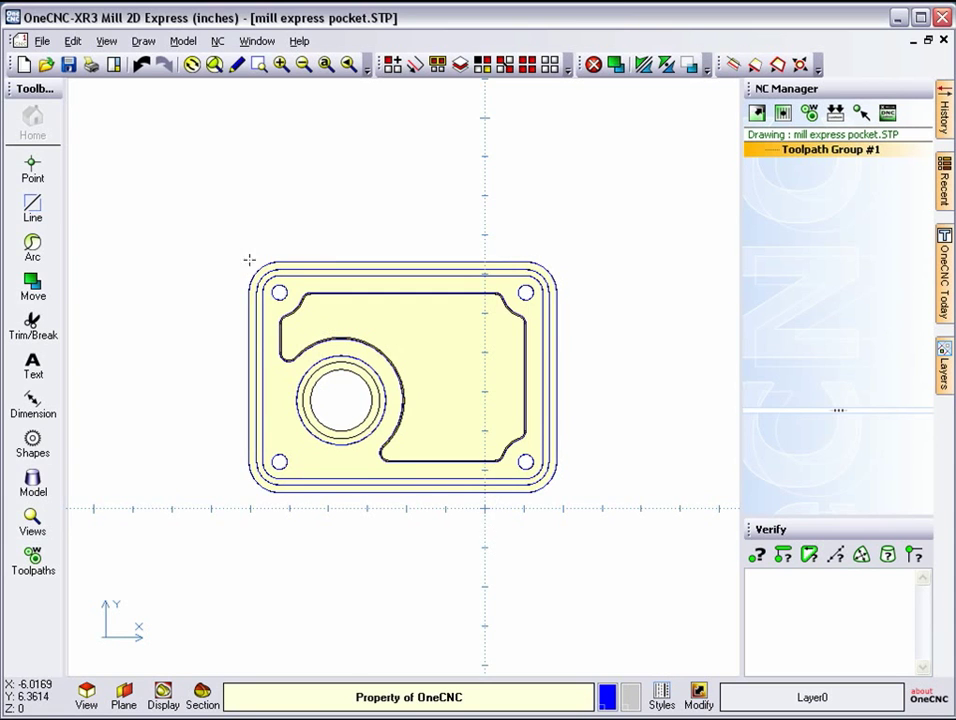
scroll(241, 263, "down", 1)
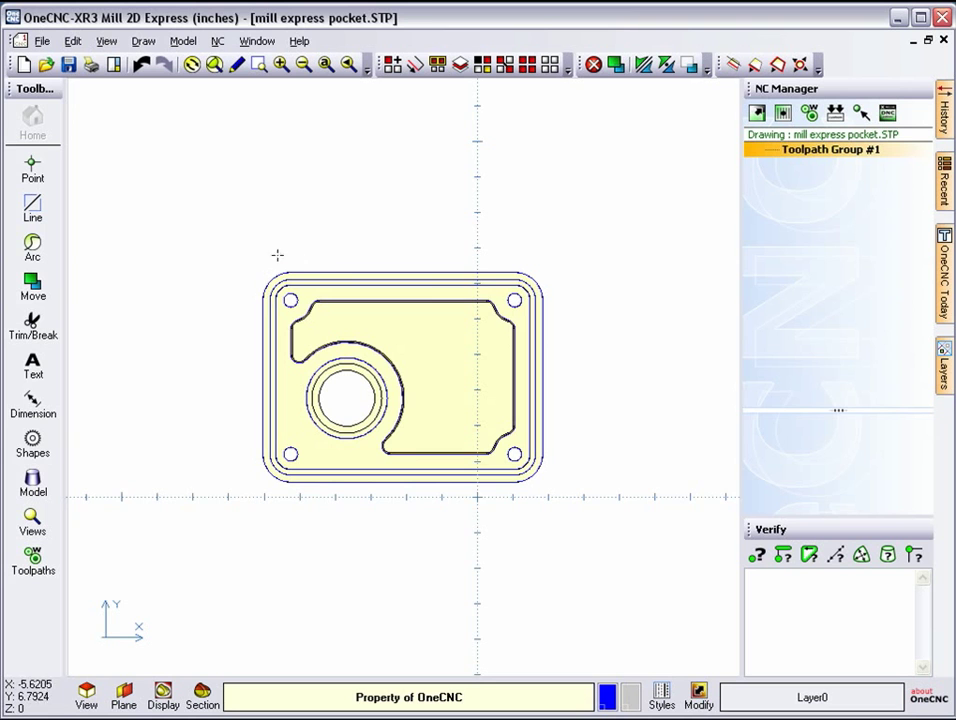
scroll(262, 296, "up", 4)
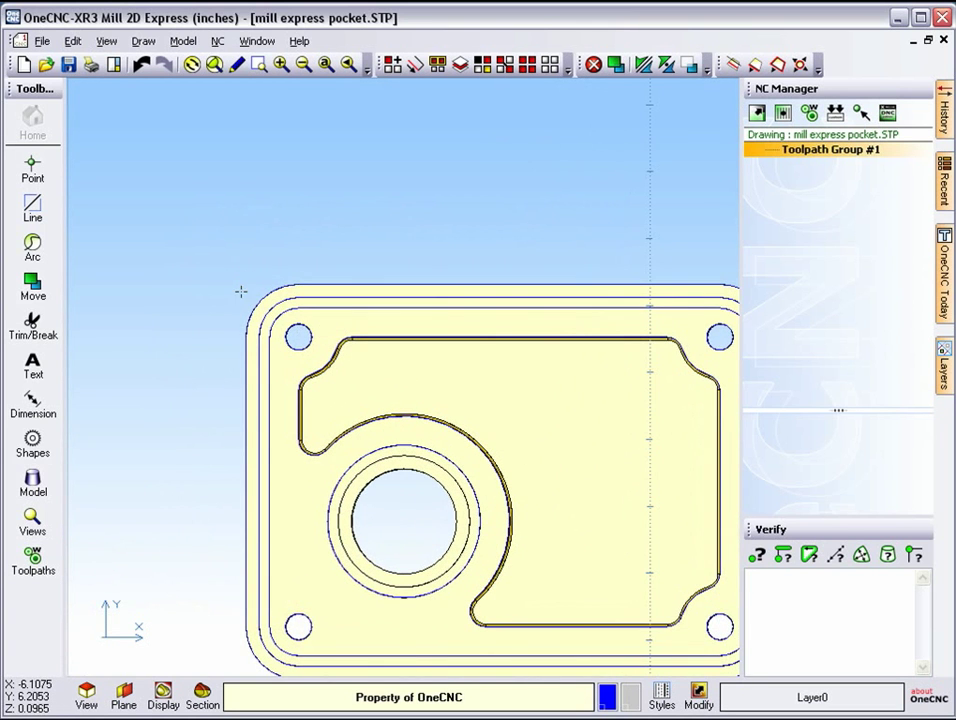
scroll(243, 288, "up", 1)
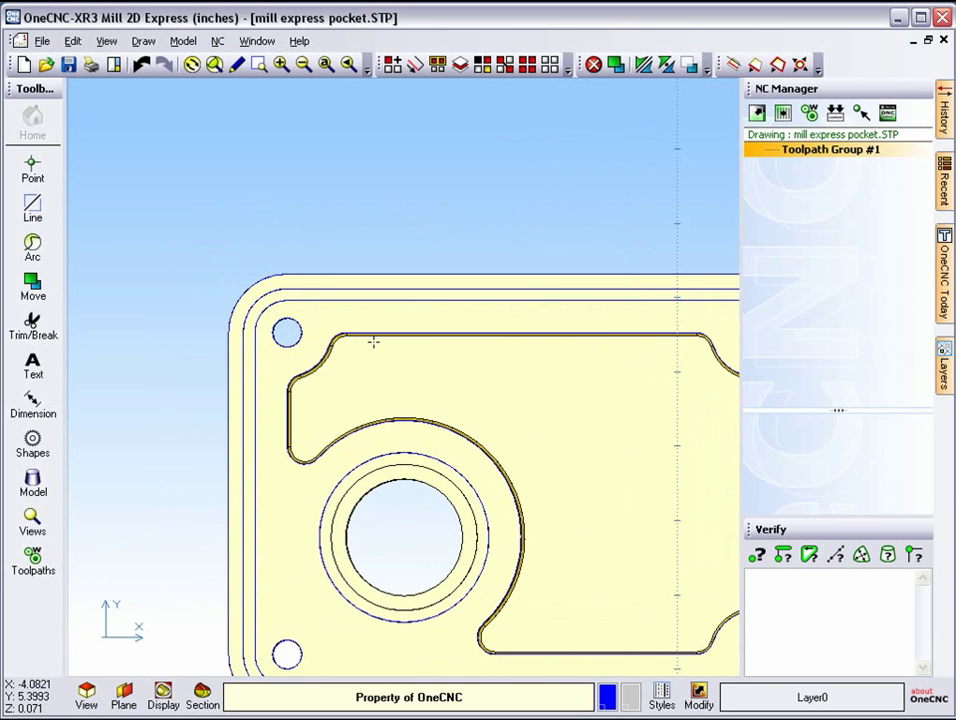
scroll(372, 342, "down", 2)
scroll(365, 327, "up", 2)
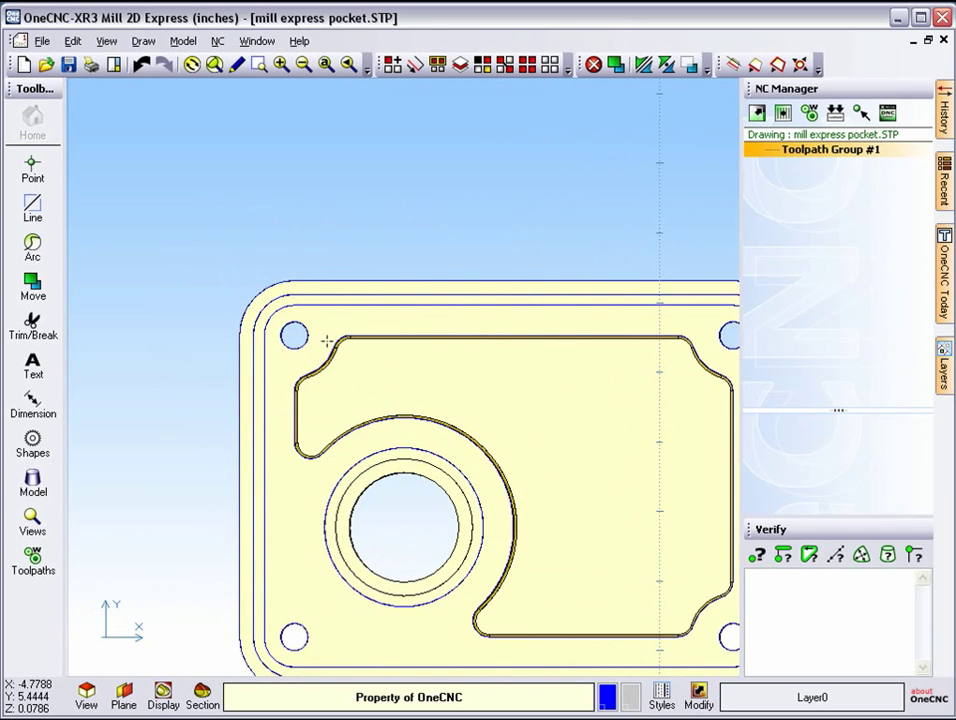
scroll(321, 322, "up", 1)
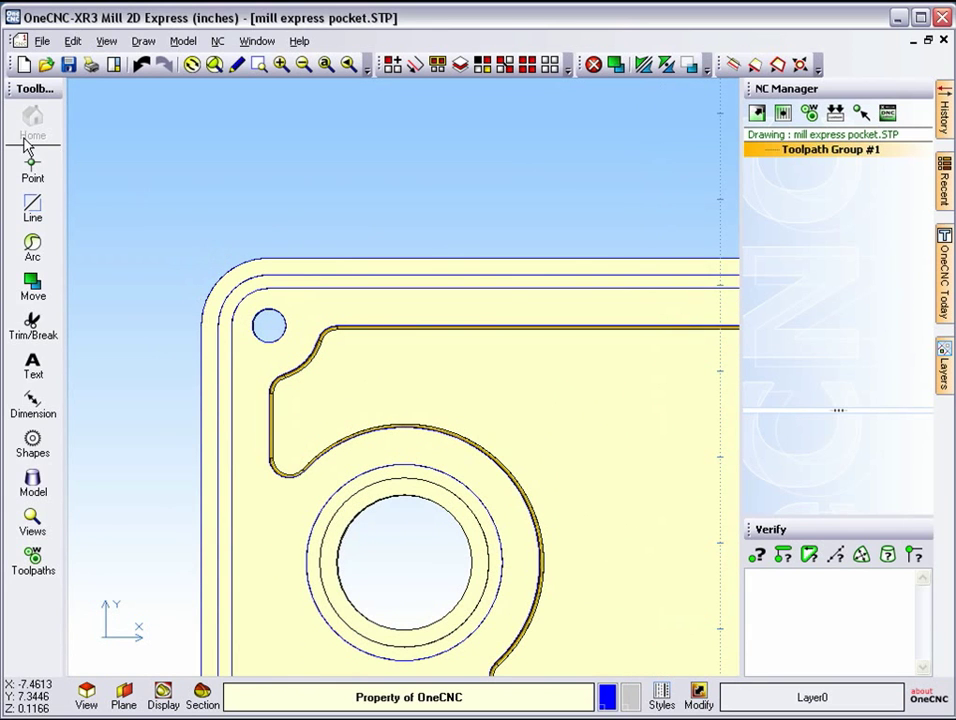
Use Trim two on the outer top line and outer left line to form a sharp corner
left_click(33, 323)
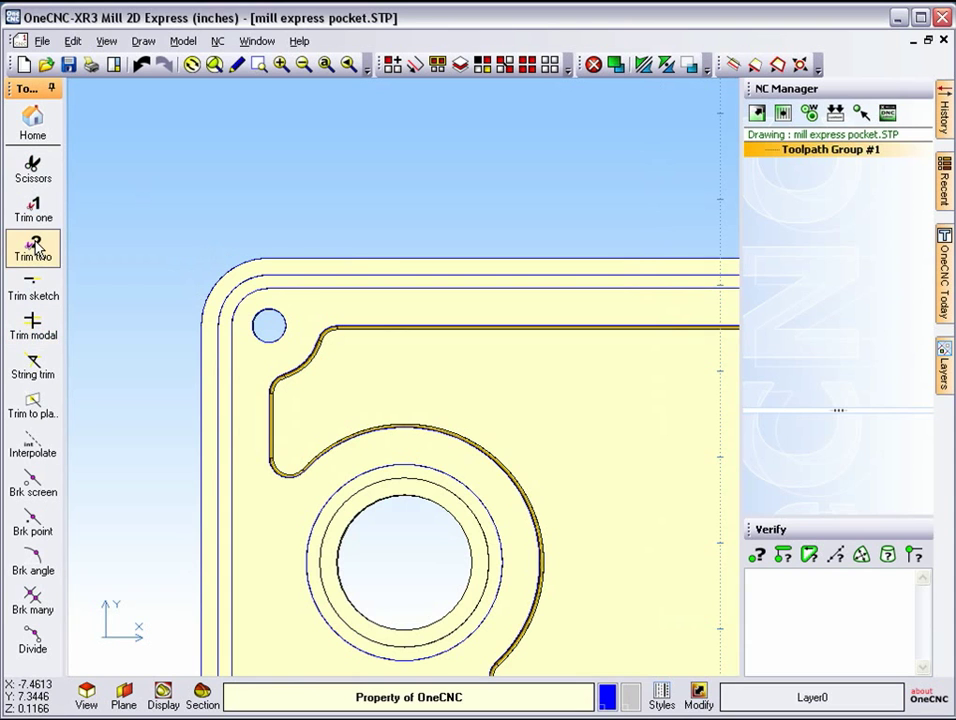
left_click(33, 245)
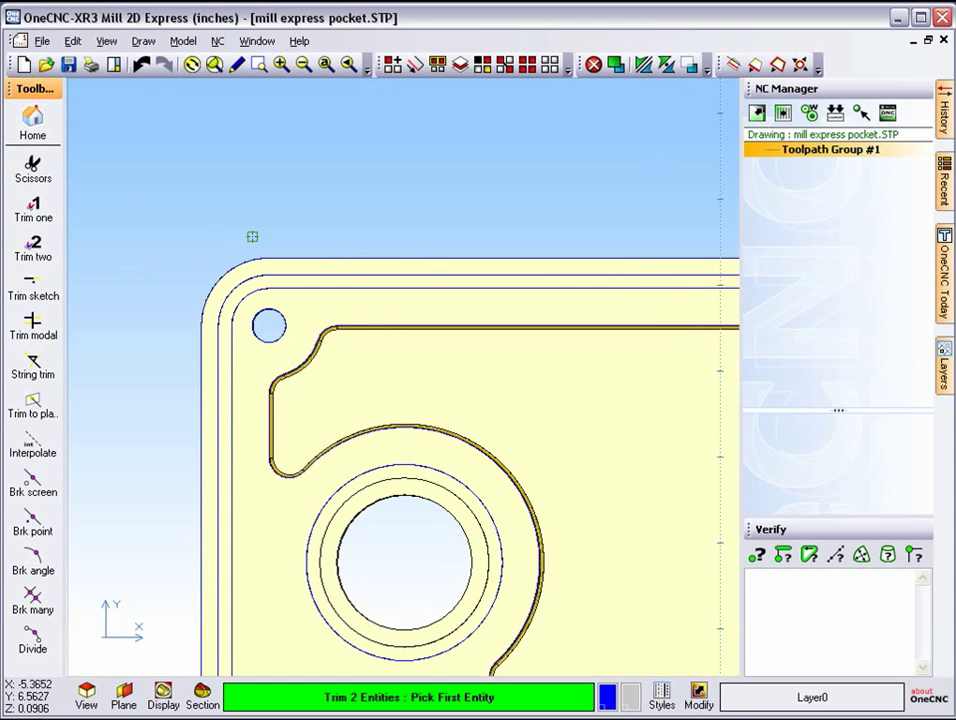
left_click(319, 257)
left_click(200, 354)
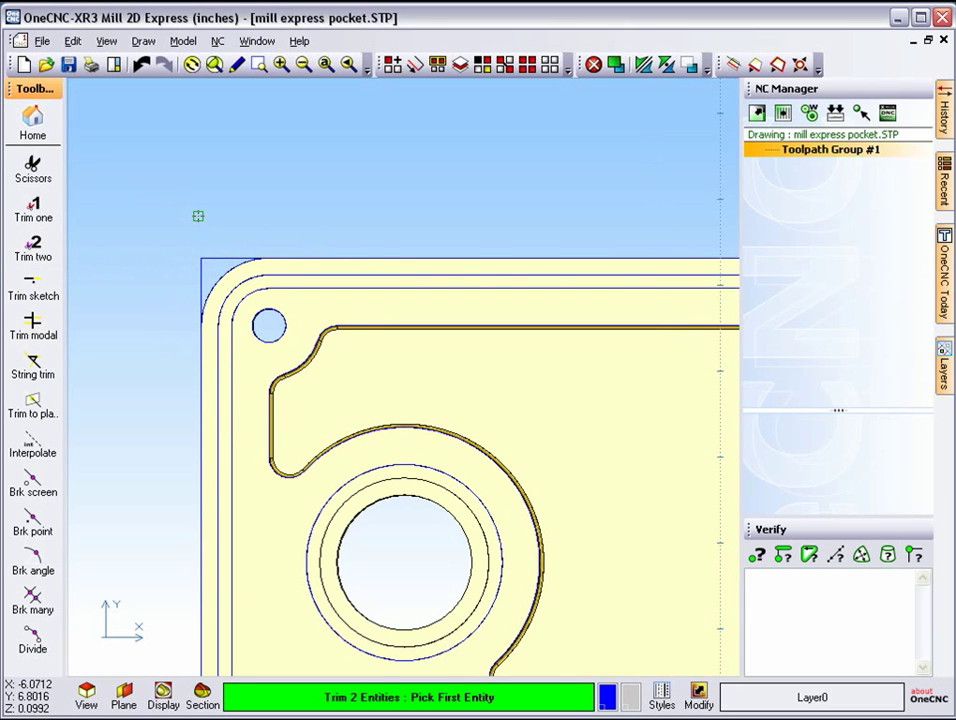
key("Escape")
scroll(200, 220, "down", 2)
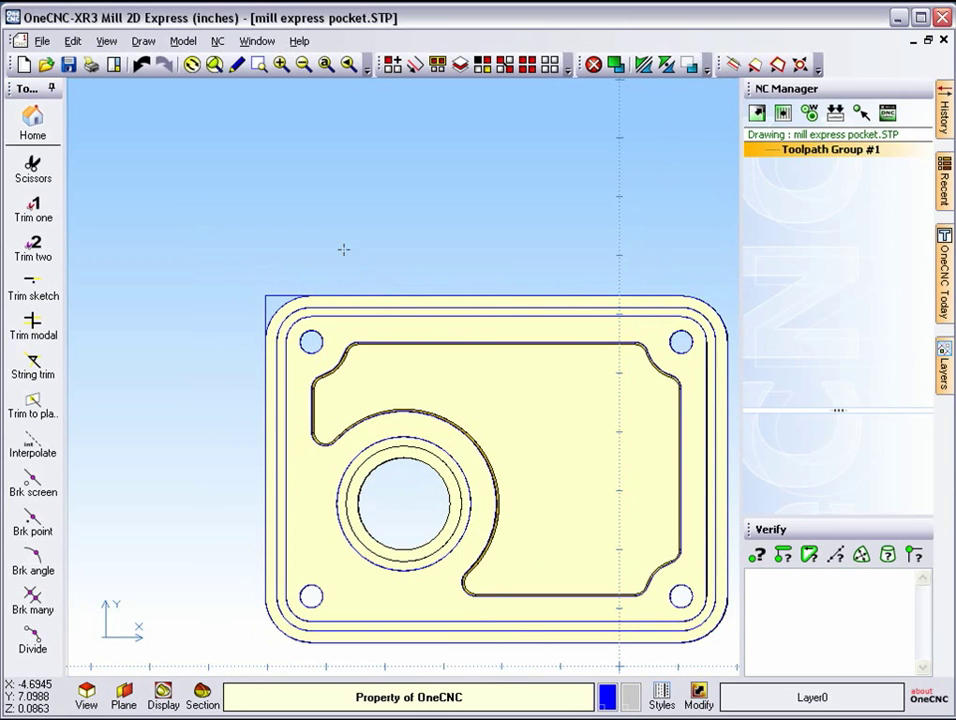
Move all geometry without copying, from the squared corner's end point to coordinates 0,0,0
key("ctrl+a")
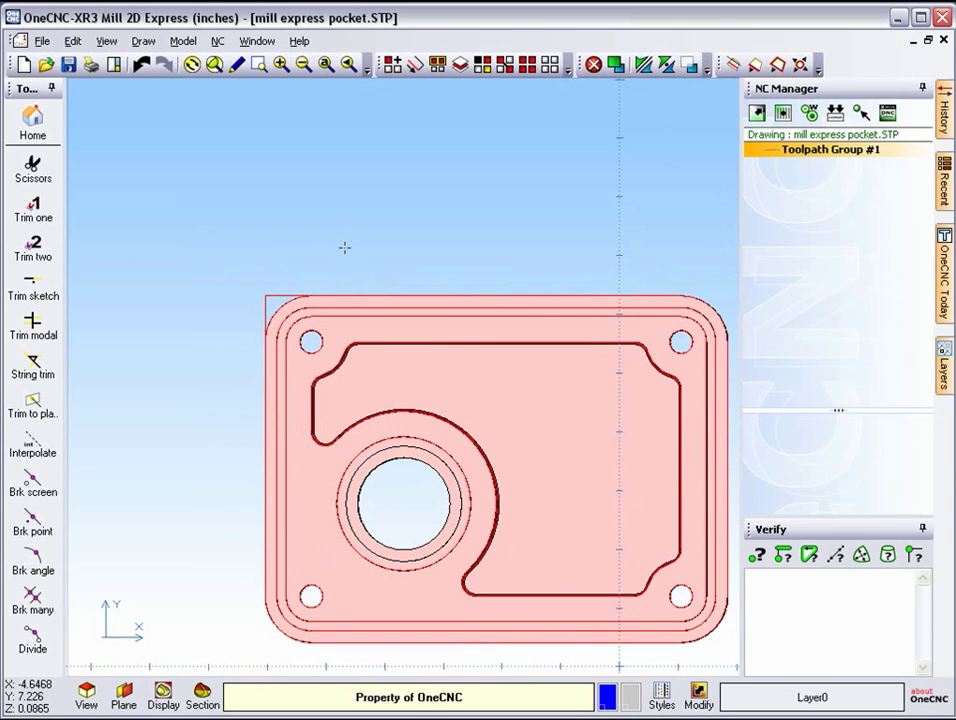
left_click(615, 65)
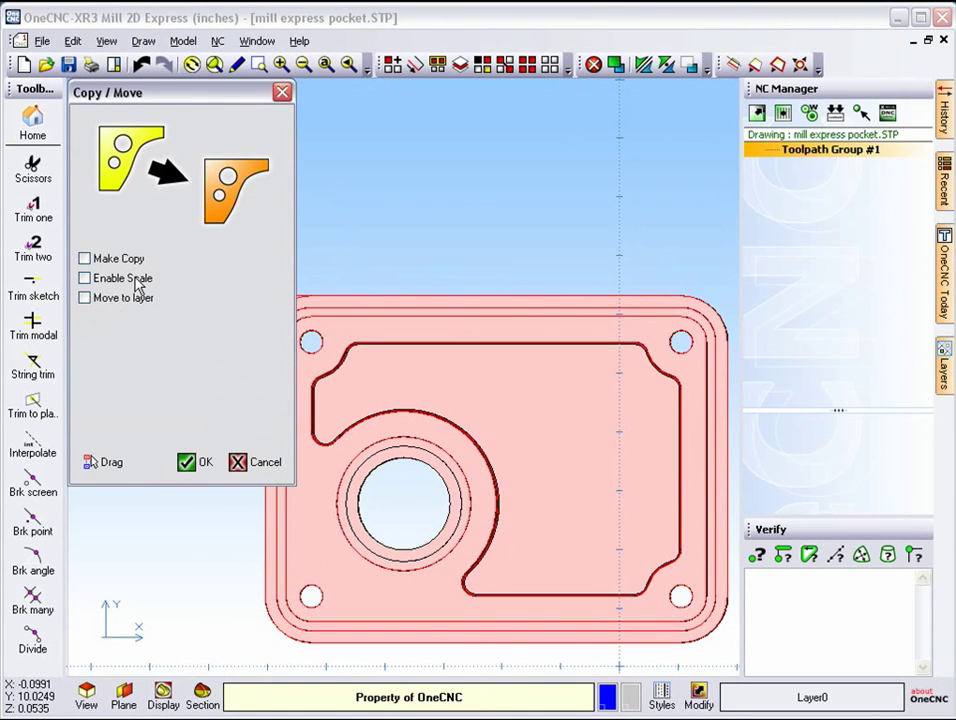
left_click(189, 465)
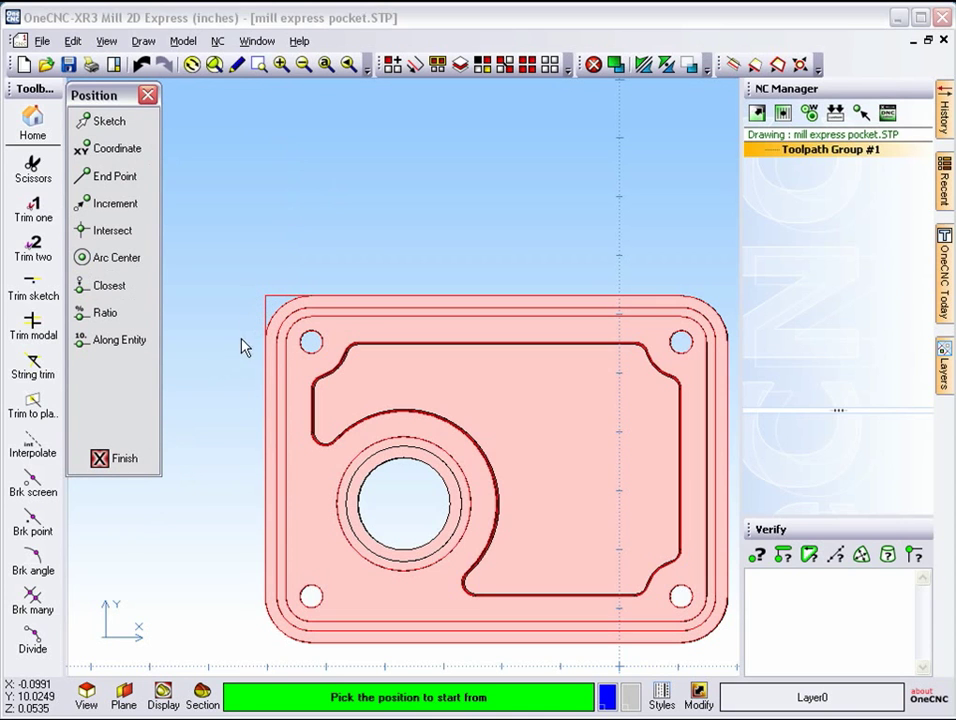
left_click(112, 179)
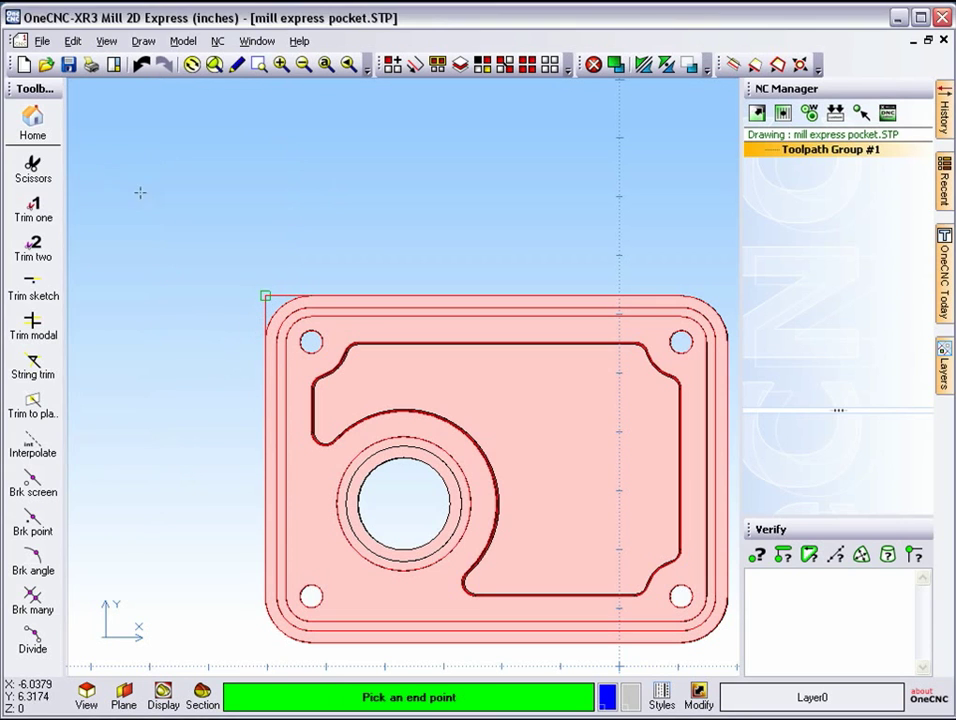
left_click(264, 295)
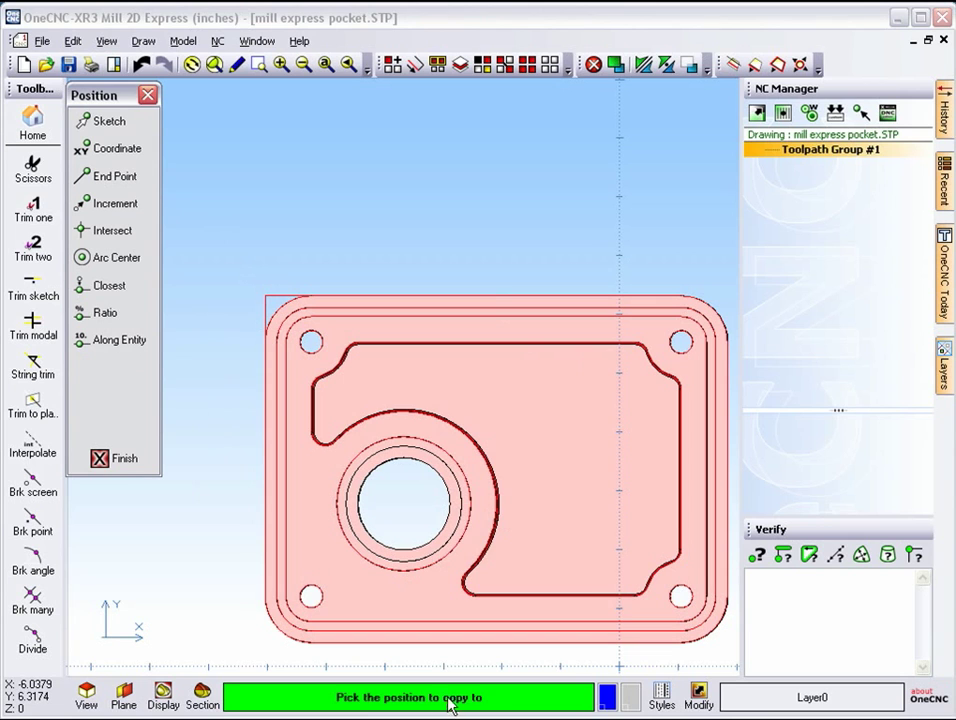
left_click(123, 151)
left_click(258, 175)
left_click(178, 210)
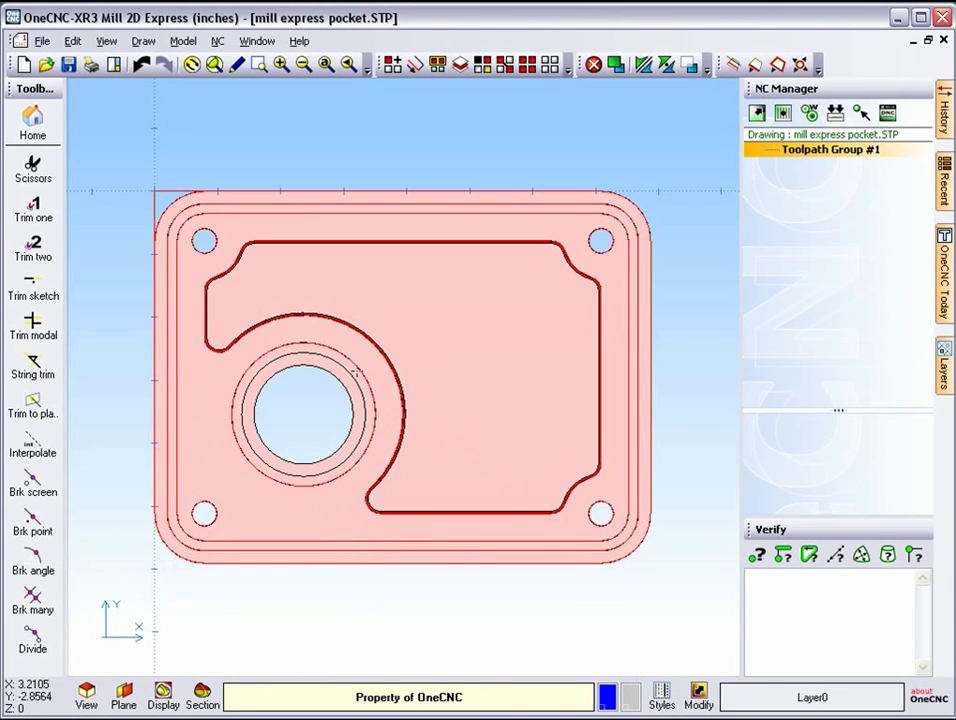
mouse_move(375, 373)
middle_mouse_down()
mouse_move(446, 241)
mouse_move(365, 186)
mouse_move(432, 278)
mouse_move(345, 211)
middle_mouse_up()
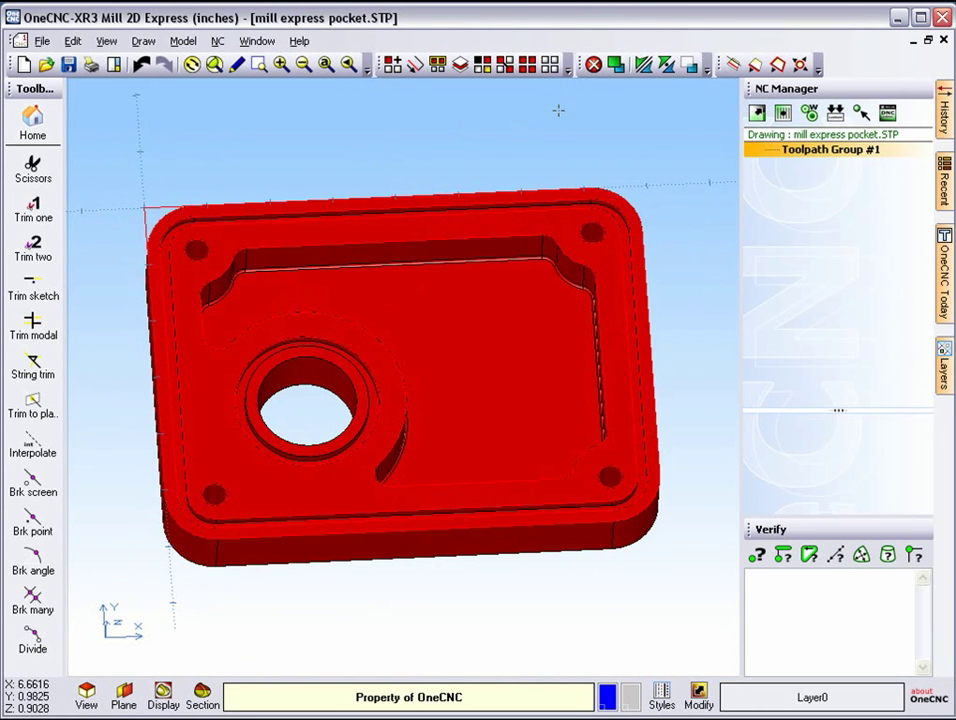
Clear the selection, then Trim two the vertical and top outer edge lines back to the corner fillet arc
left_click(414, 64)
middle_click_drag(340, 320, 367, 357)
scroll(367, 357, "up", 2)
scroll(324, 398, "up", 4)
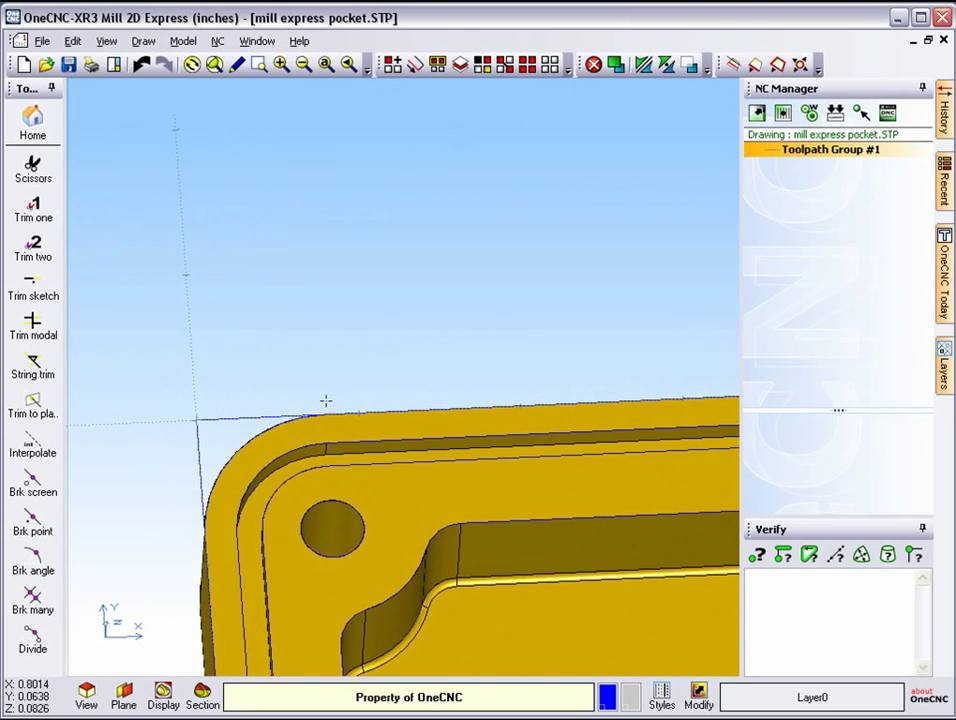
middle_click_drag(323, 395, 341, 322)
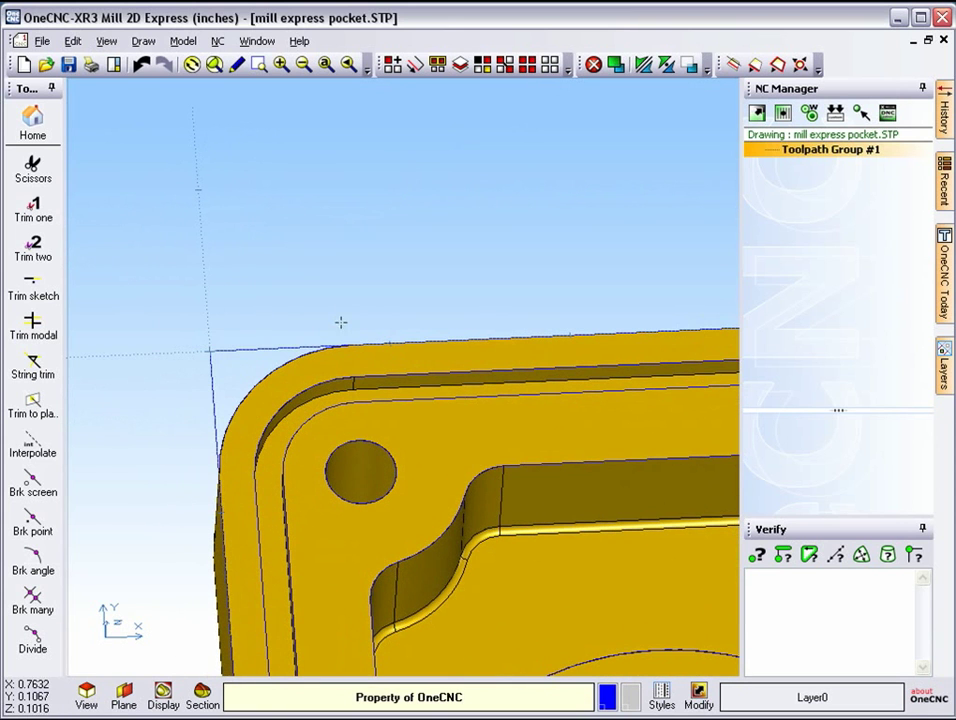
left_click(33, 250)
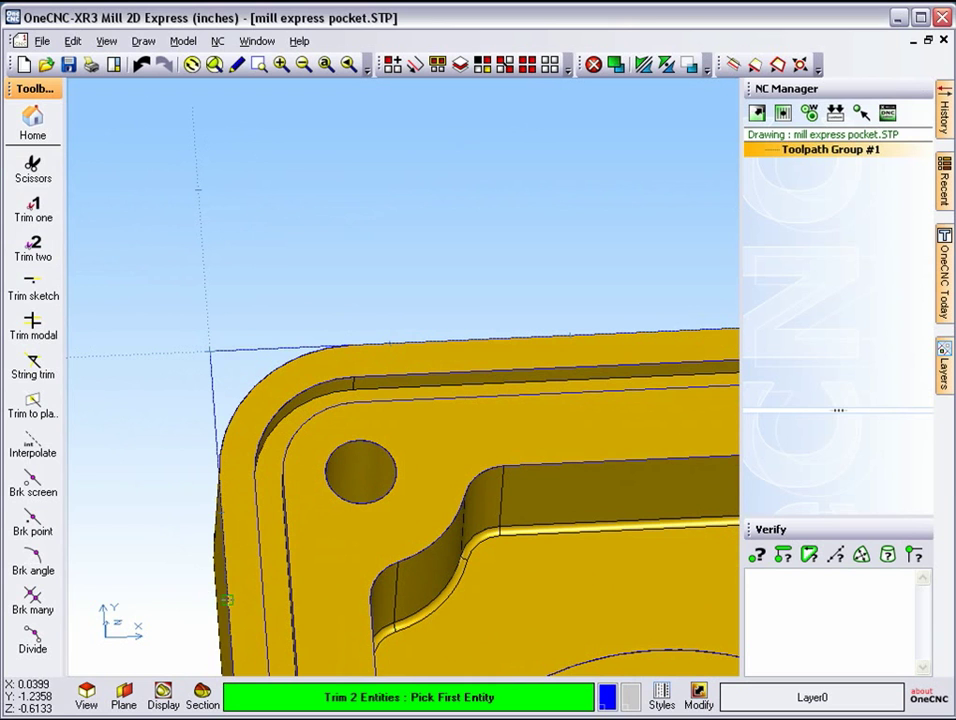
left_click(227, 600)
left_click(243, 411)
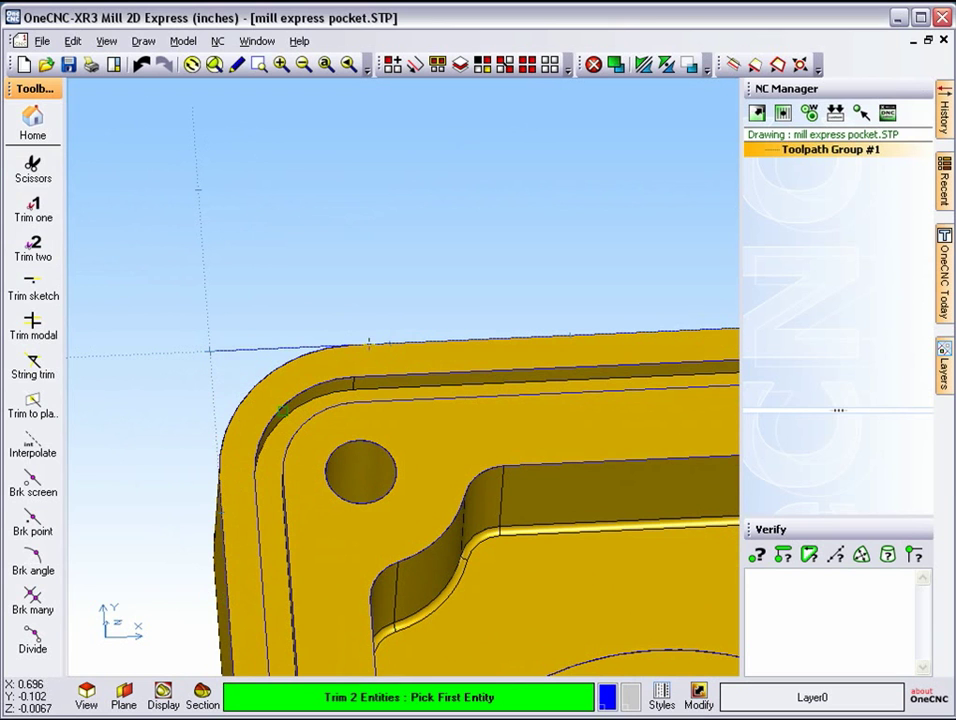
left_click(275, 346)
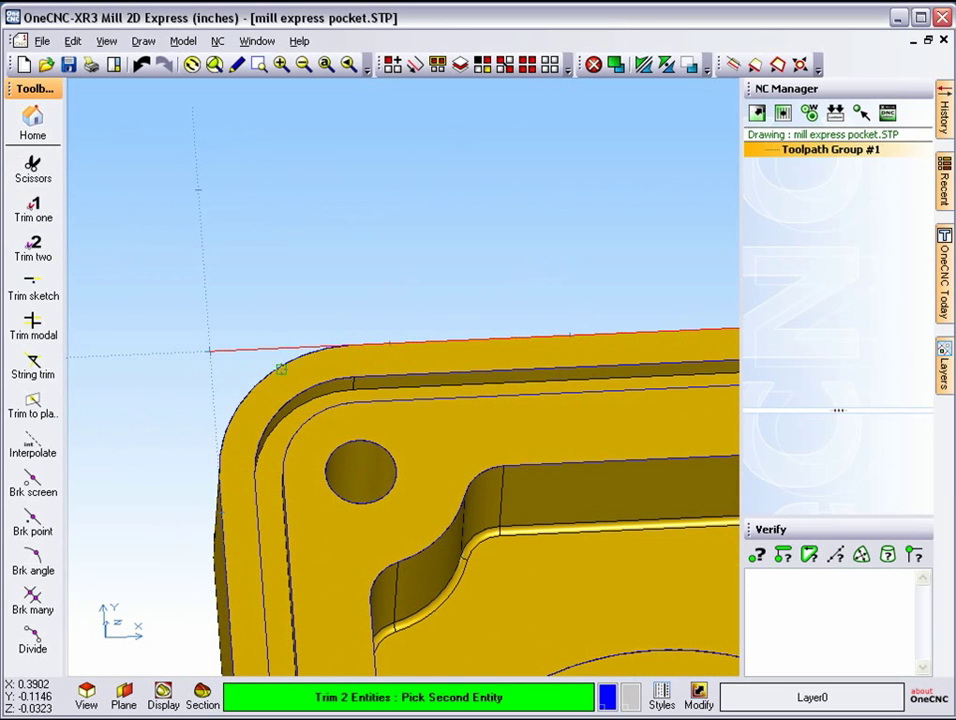
left_click(288, 352)
scroll(333, 285, "down", 2)
scroll(333, 285, "down", 3)
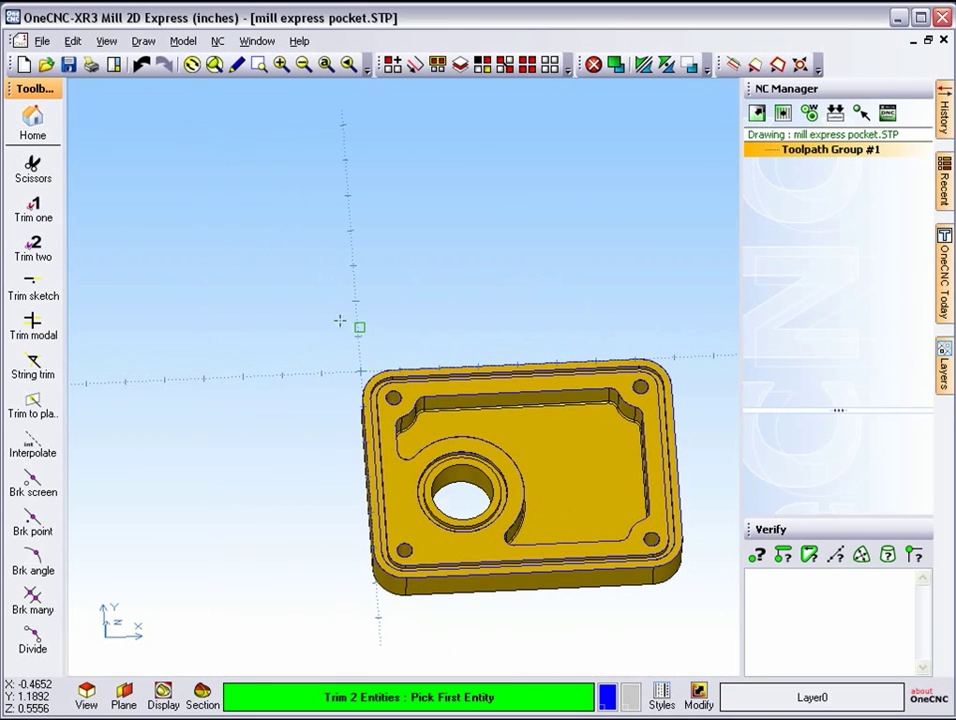
Orbit and center the 3-D view on the finished gold part, then end the Trim two command
middle_click_drag(351, 282, 480, 290)
scroll(455, 380, "up", 2)
middle_click_drag(459, 358, 314, 218, "shift")
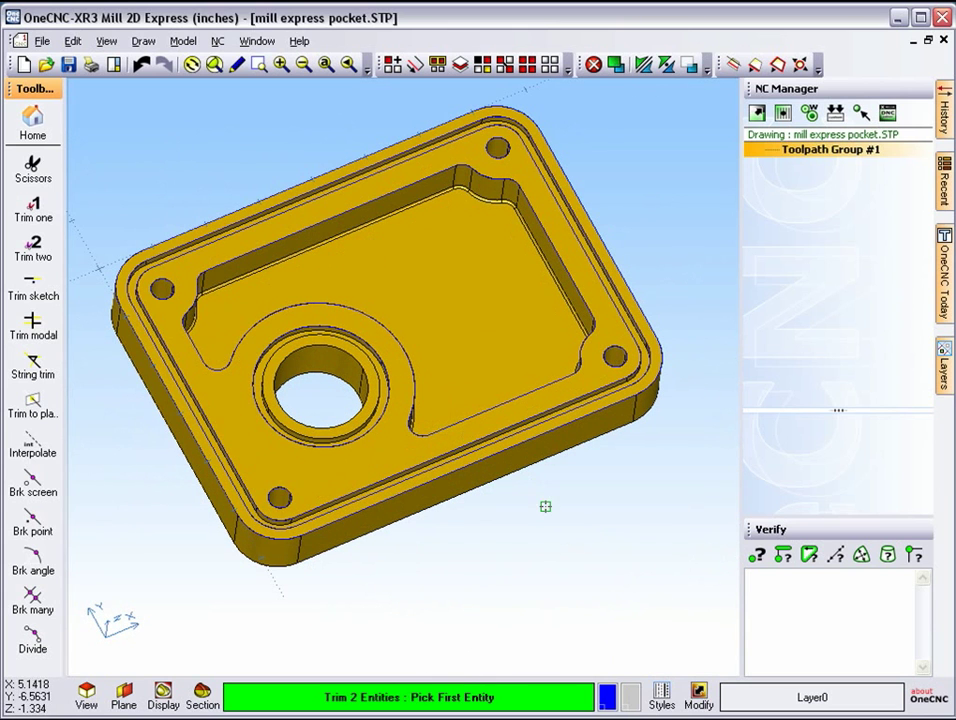
key("Escape")
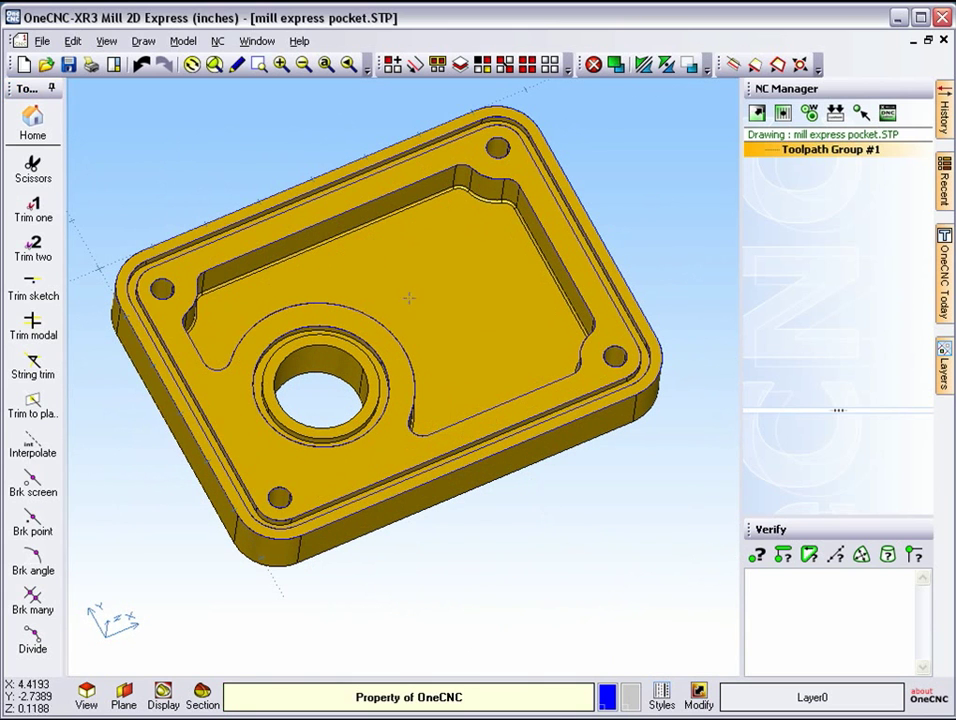
scroll(398, 325, "down", 2)
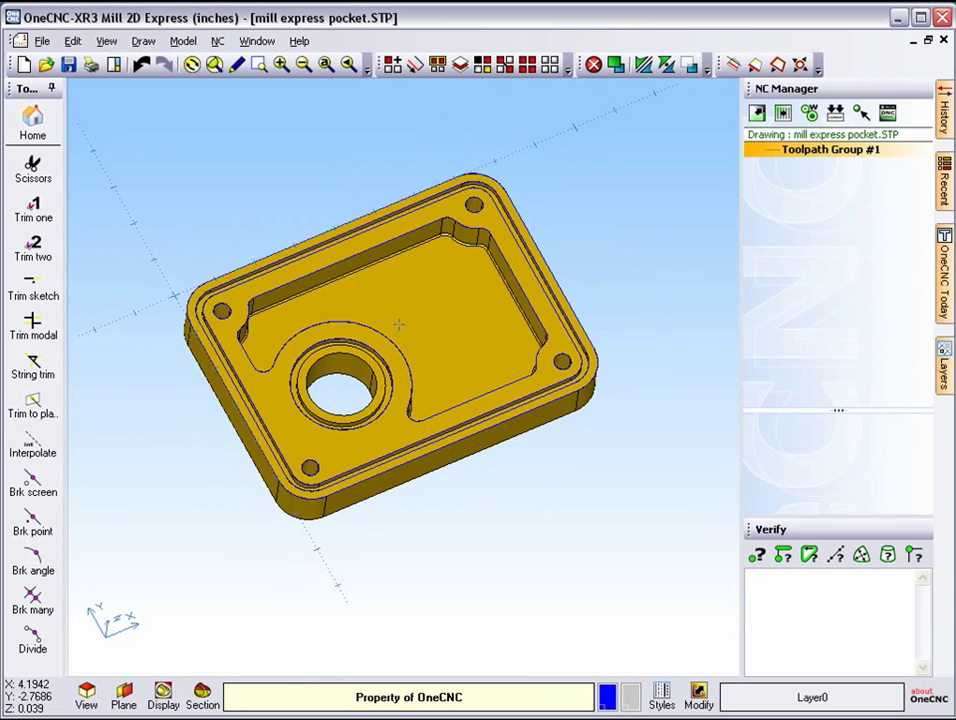